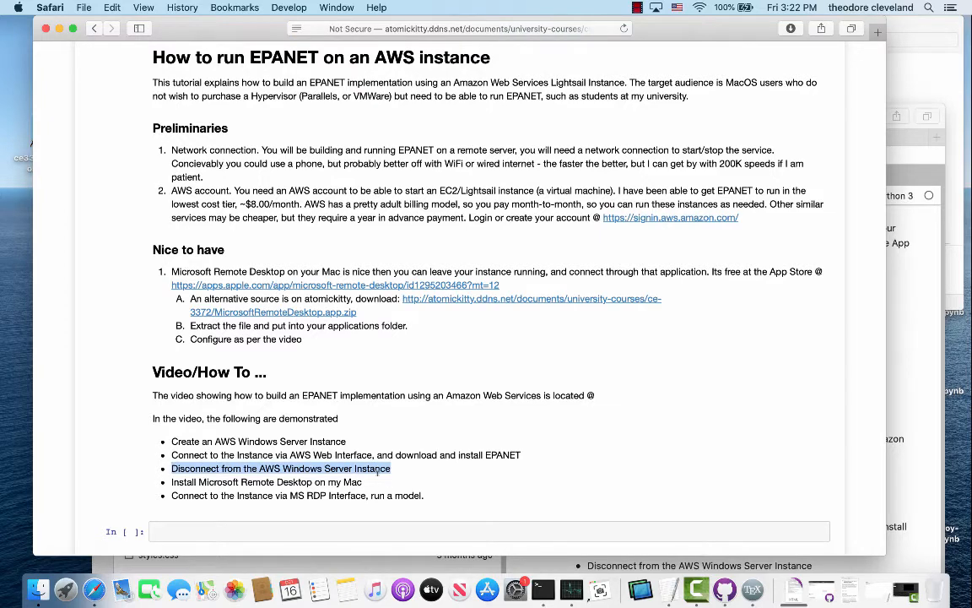
# Open the Microsoft Remote Desktop page in the App Store from the tutorial's install step.
pyautogui.moveTo(161, 482); pyautogui.dragTo(363, 484)
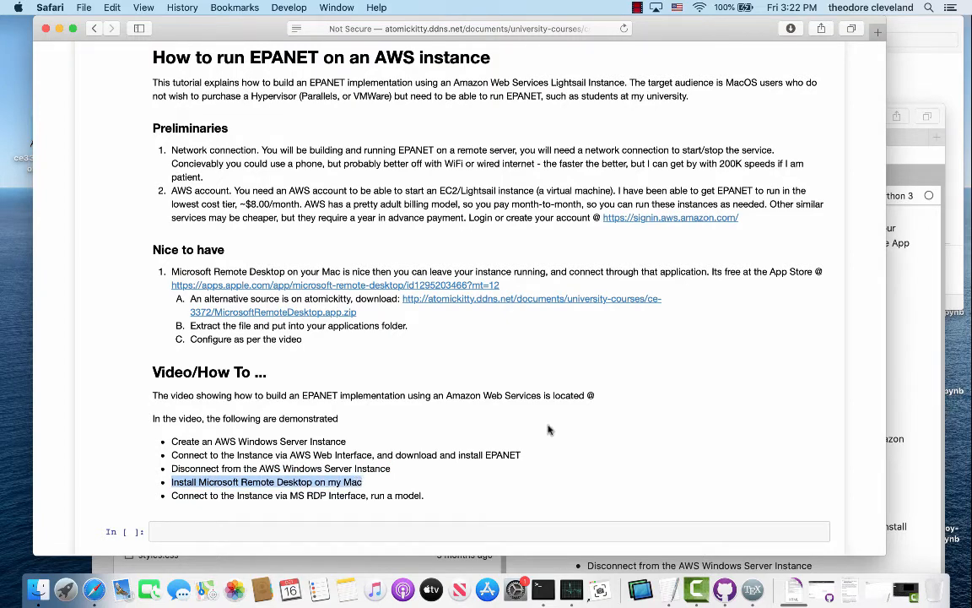
pyautogui.scroll(1, 548, 430)
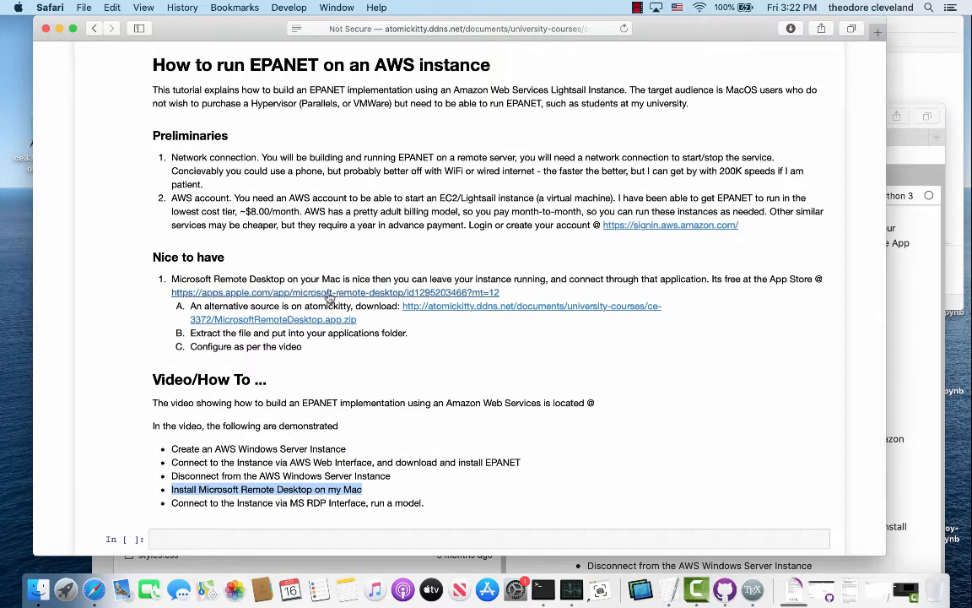
pyautogui.click(329, 294)
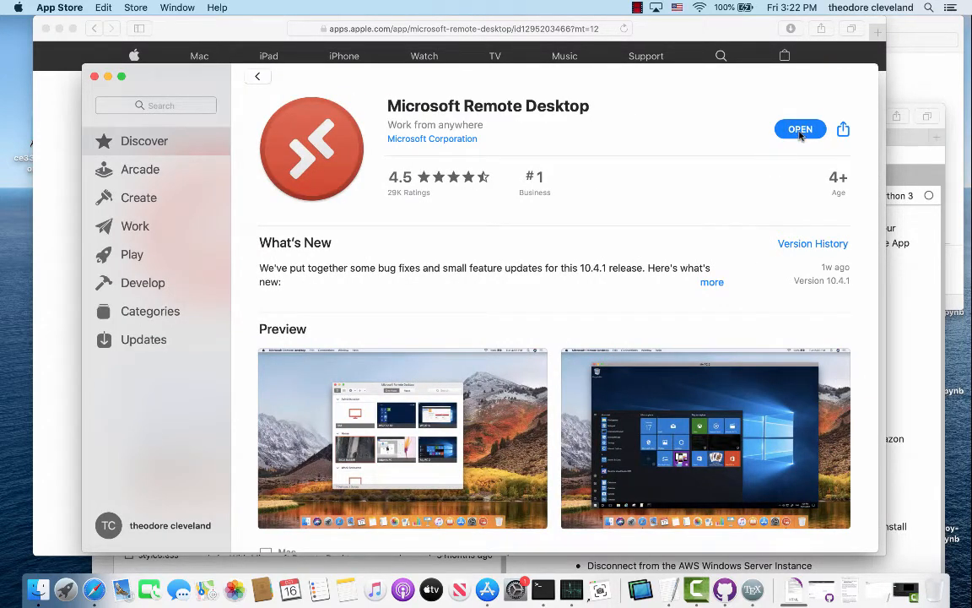
# Launch the installed Remote Desktop, decline usage data sharing, then quit it and close App Store.
pyautogui.click(800, 131)
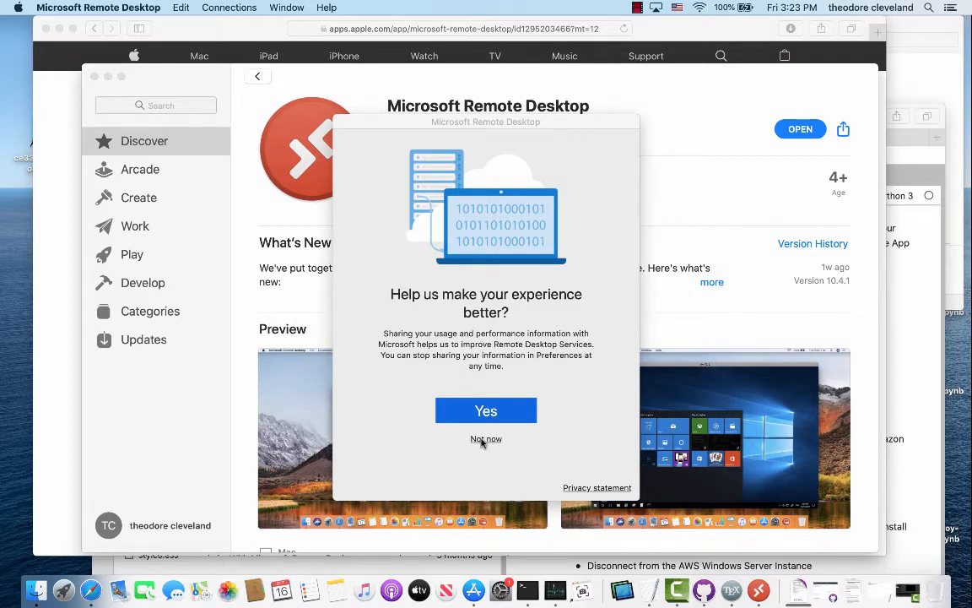
pyautogui.click(486, 439)
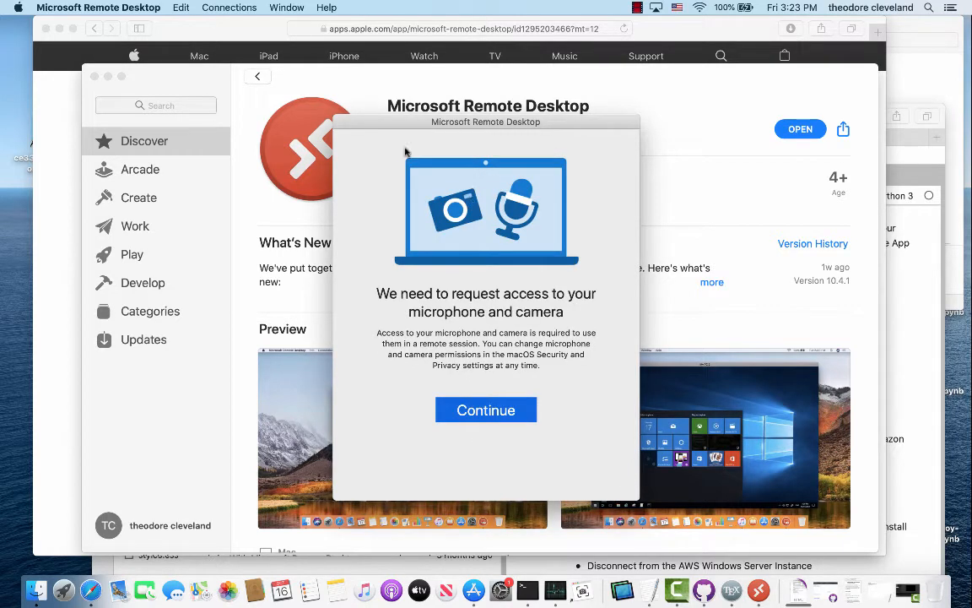
pyautogui.click(105, 8)
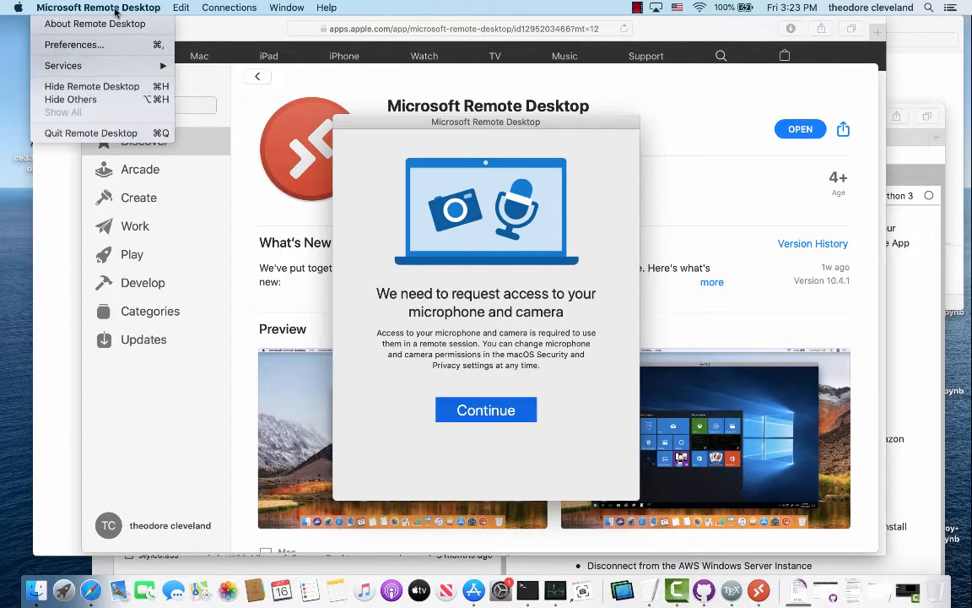
pyautogui.click(91, 132)
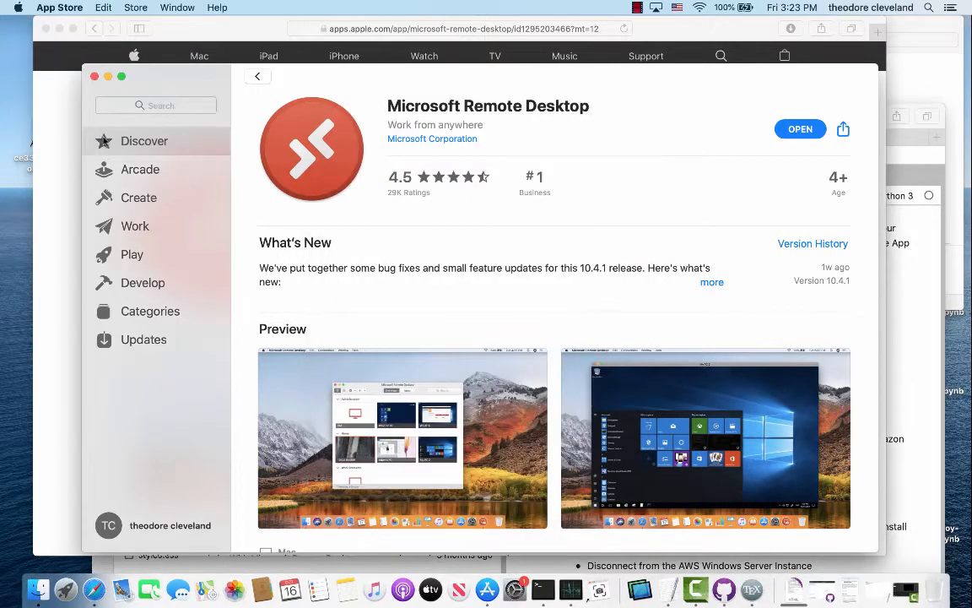
pyautogui.click(94, 77)
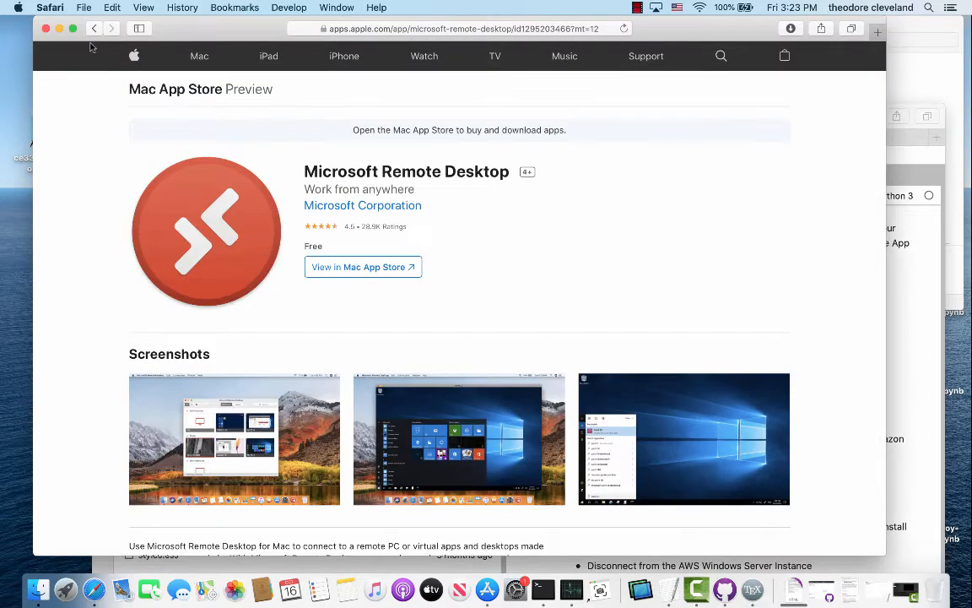
# Return to the EPANET tutorial, start and cancel the Remote Desktop zip download, and move Safari aside.
pyautogui.click(93, 28)
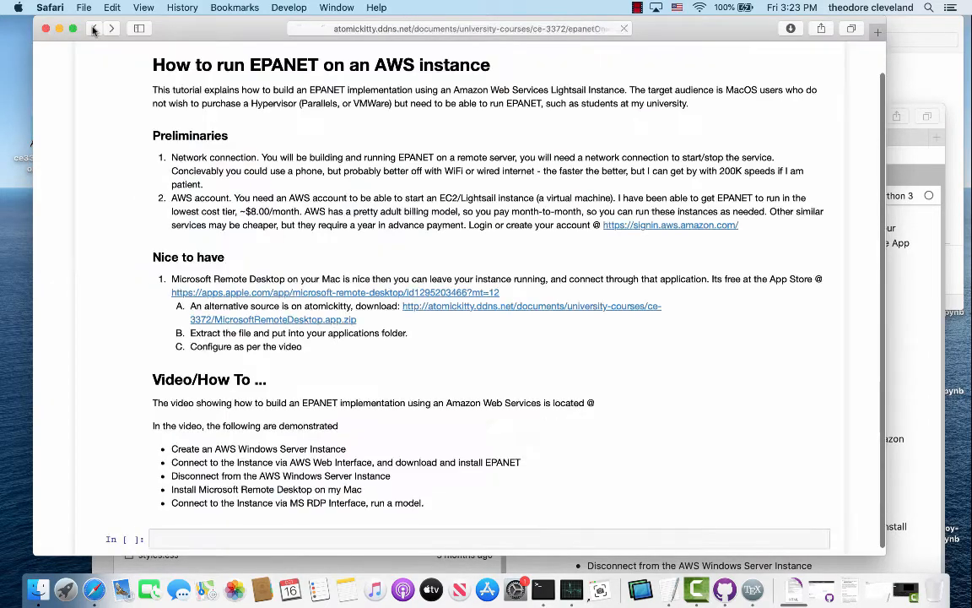
pyautogui.click(447, 309)
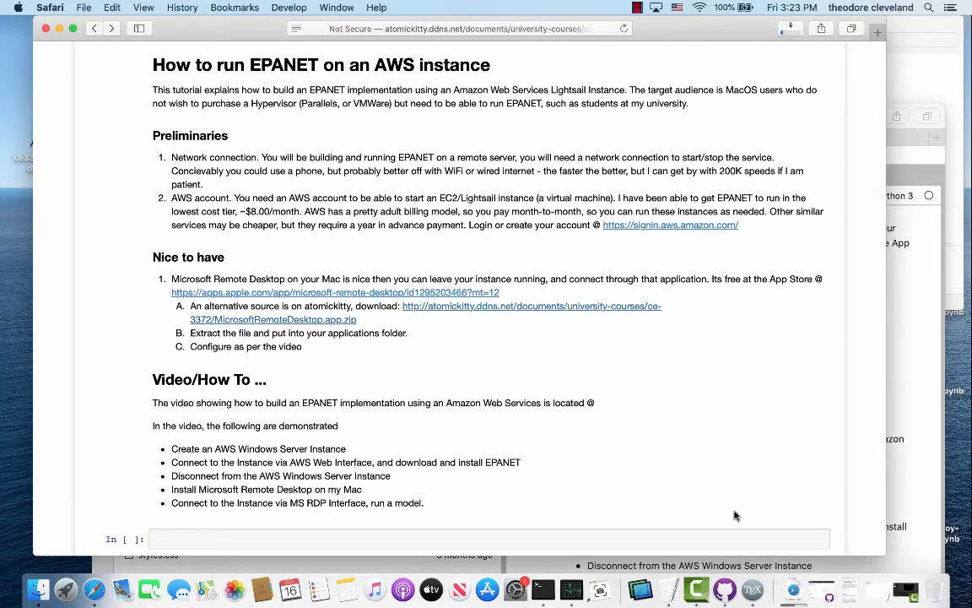
pyautogui.click(791, 596)
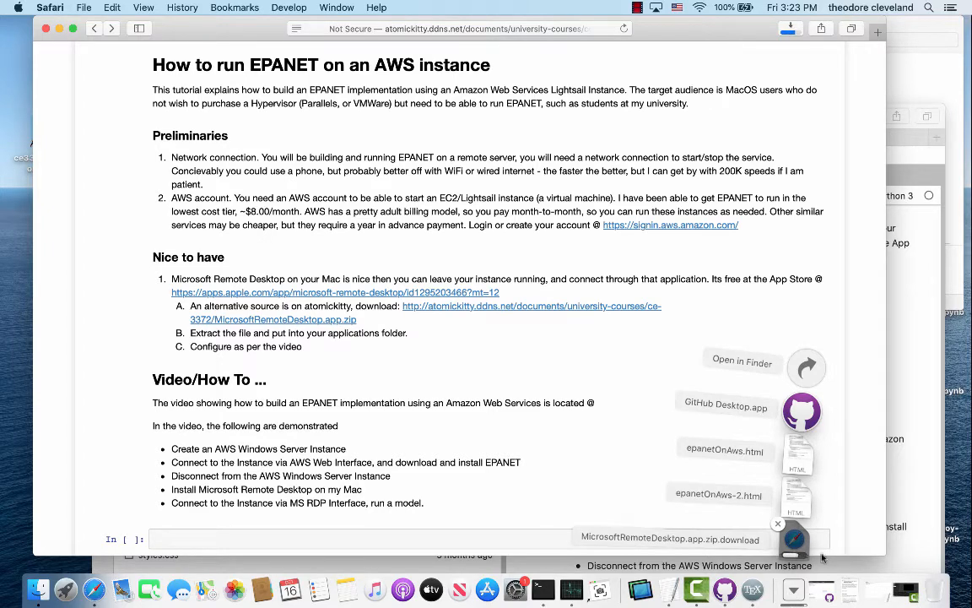
pyautogui.click(777, 525)
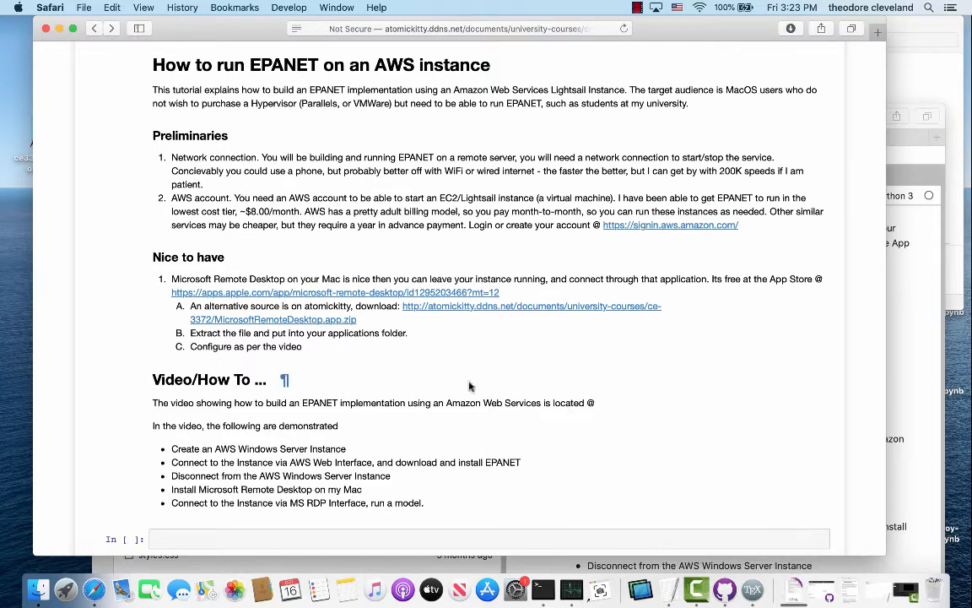
pyautogui.moveTo(223, 33); pyautogui.dragTo(600, 232)
# Extract Microsoft Remote Desktop.app from the zip on the desktop.
pyautogui.click(227, 89)
pyautogui.moveTo(227, 89); pyautogui.dragTo(306, 49)
pyautogui.moveTo(279, 112); pyautogui.dragTo(768, 223)
pyautogui.click(299, 52)
pyautogui.doubleClick(300, 52)
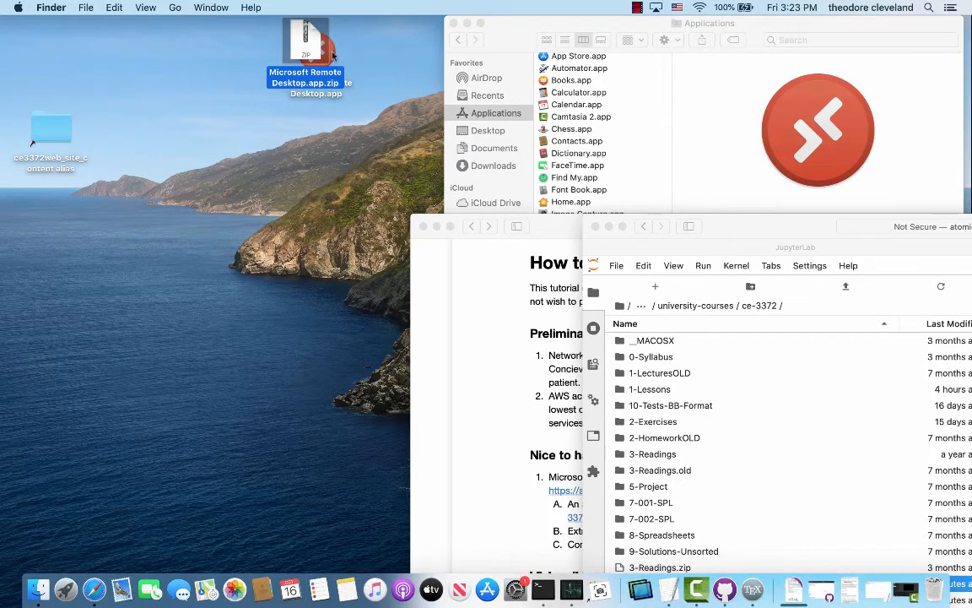
# Move the extracted app into Applications, replacing the existing copy.
pyautogui.moveTo(321, 43); pyautogui.dragTo(498, 127)
pyautogui.moveTo(637, 124); pyautogui.dragTo(582, 135)
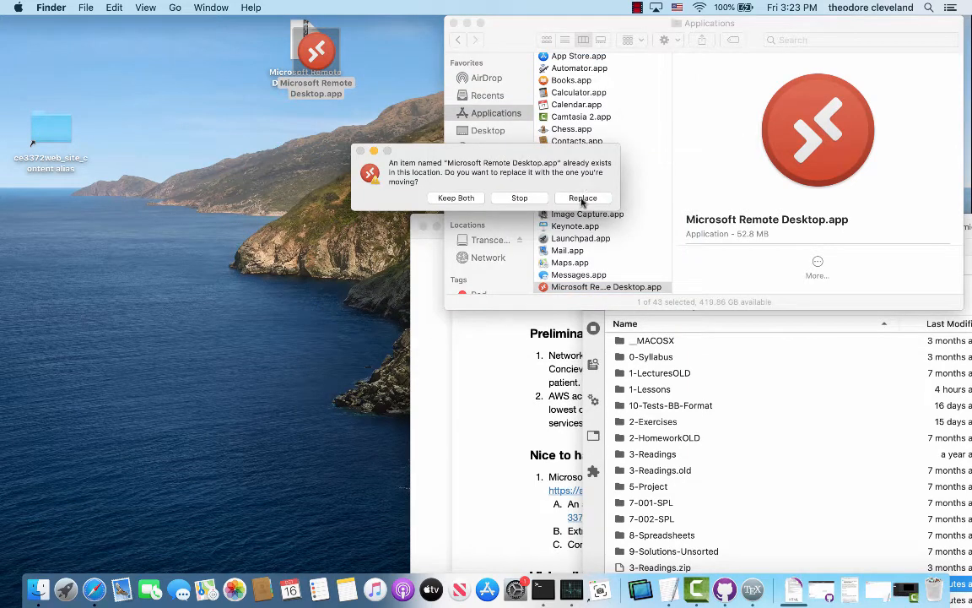
pyautogui.click(583, 197)
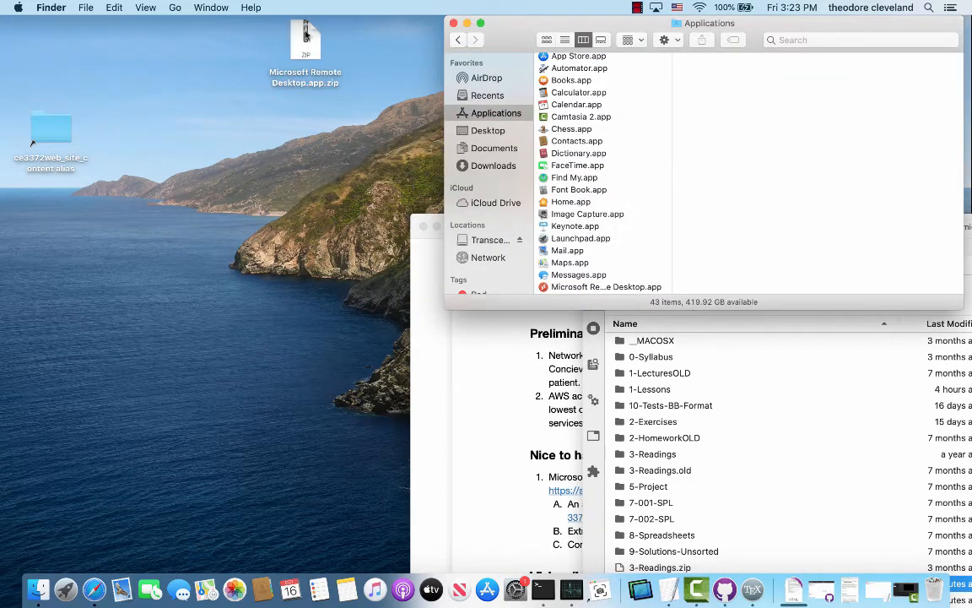
# Delete the zip by moving it to the Trash and emptying the Trash.
pyautogui.moveTo(304, 43); pyautogui.dragTo(934, 599)
pyautogui.rightClick(934, 599)
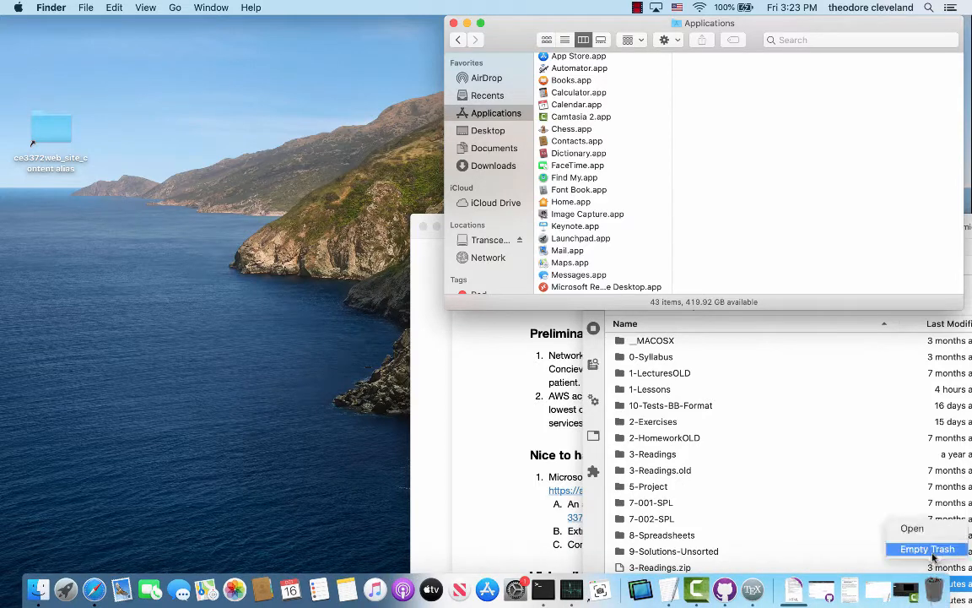
pyautogui.click(926, 547)
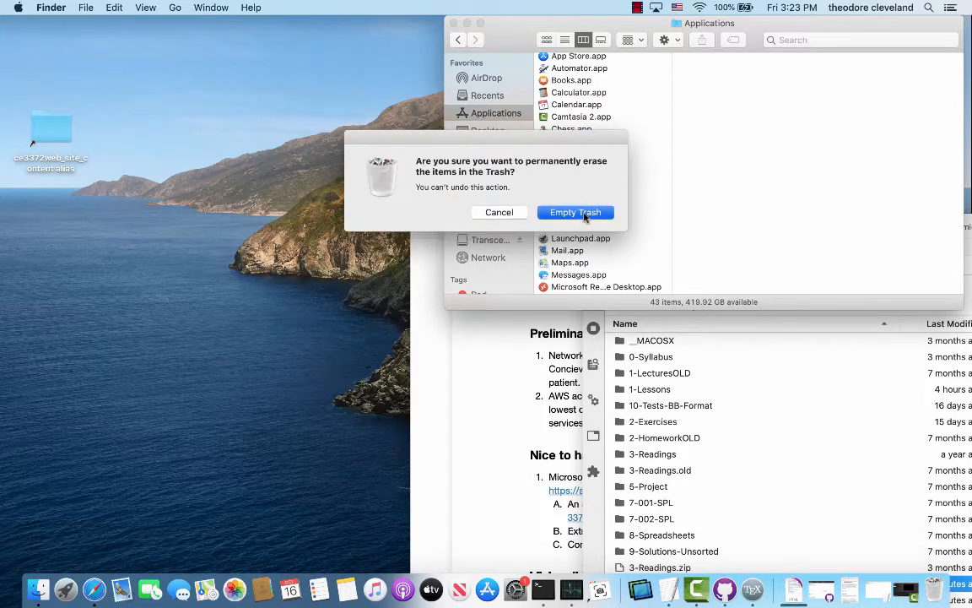
pyautogui.click(540, 209)
# Bring the EPANET tutorial window in Safari to the front and enlarge it.
pyautogui.click(591, 463)
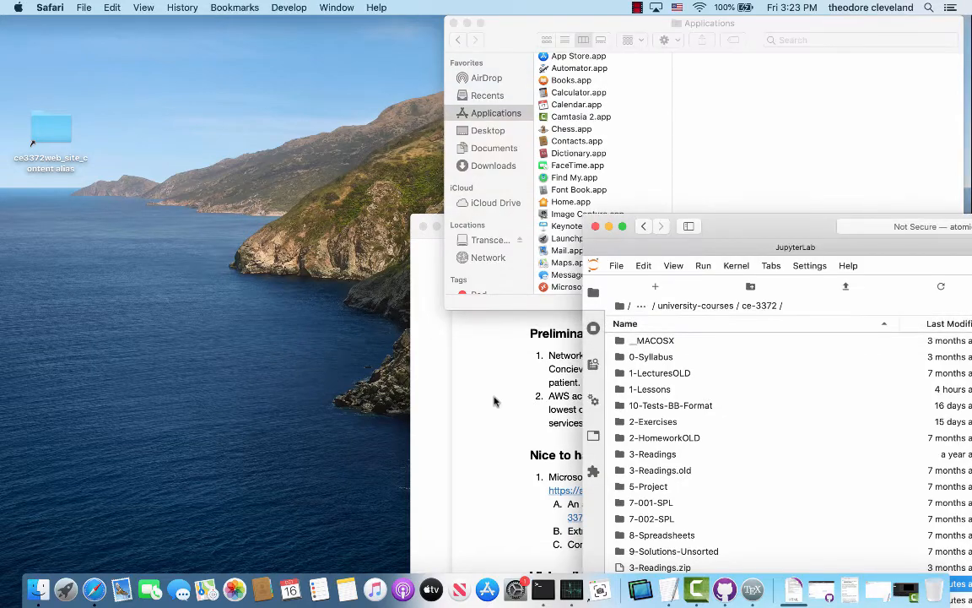
pyautogui.click(495, 399)
pyautogui.doubleClick(635, 225)
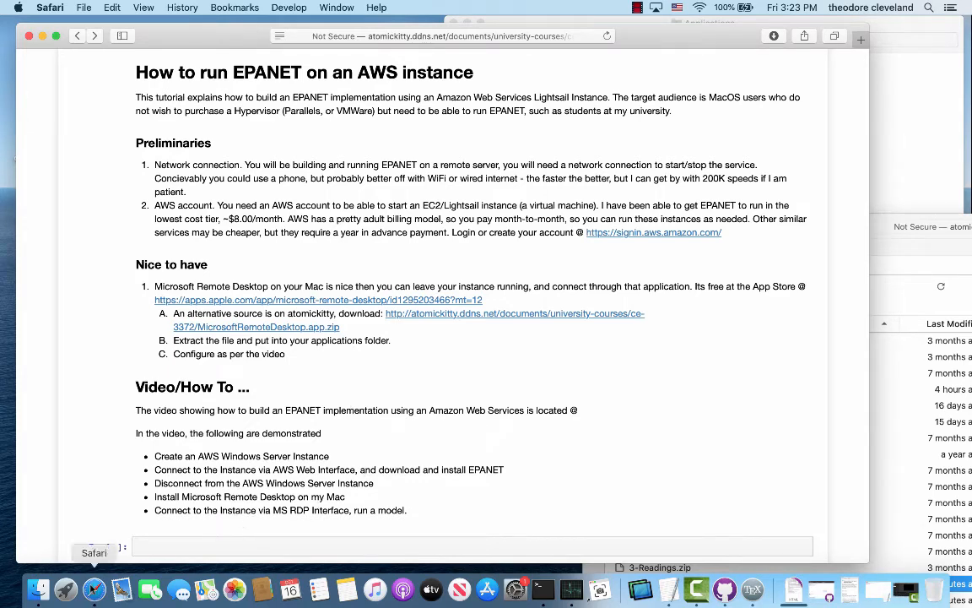
# Launch Microsoft Remote Desktop from Applications and allow the downloaded app to open.
pyautogui.click(38, 588)
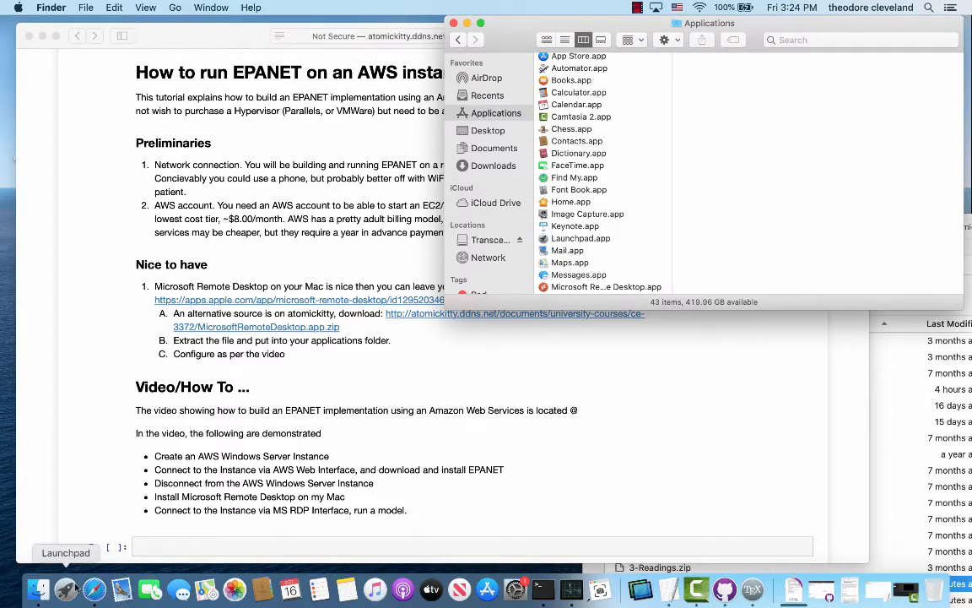
pyautogui.click(67, 588)
pyautogui.click(119, 178)
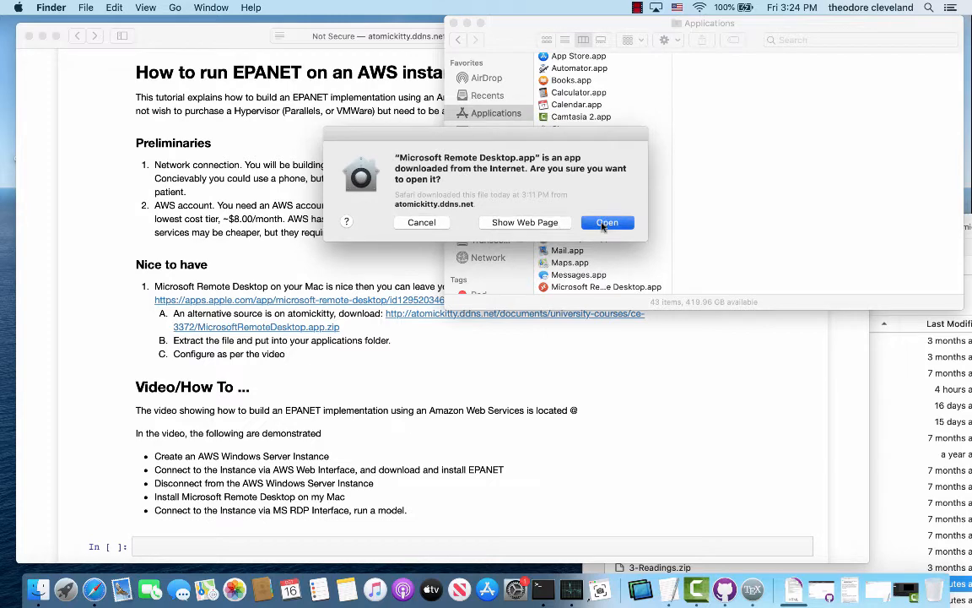
pyautogui.click(604, 224)
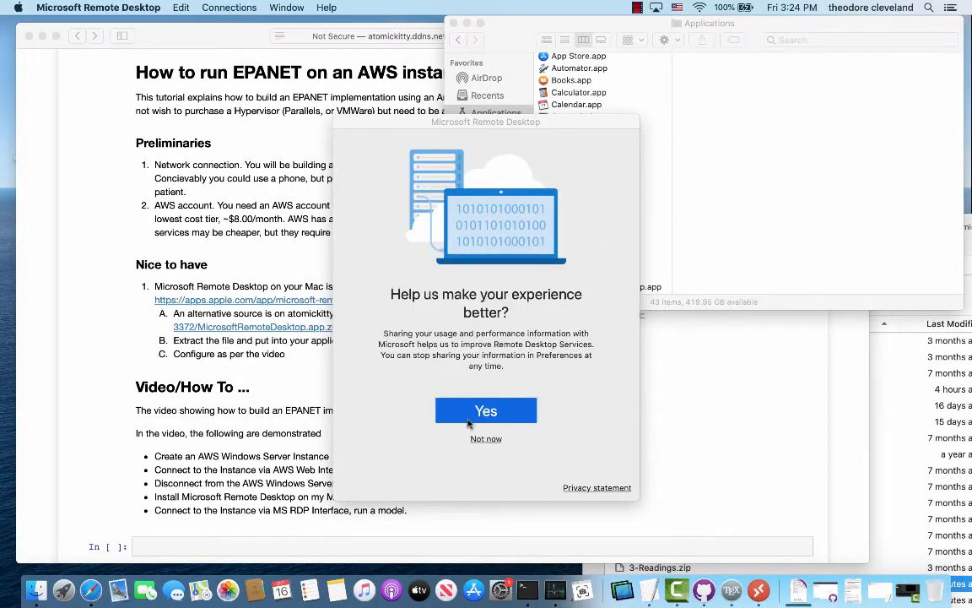
# Decline usage data sharing and grant the app camera and microphone access.
pyautogui.click(473, 439)
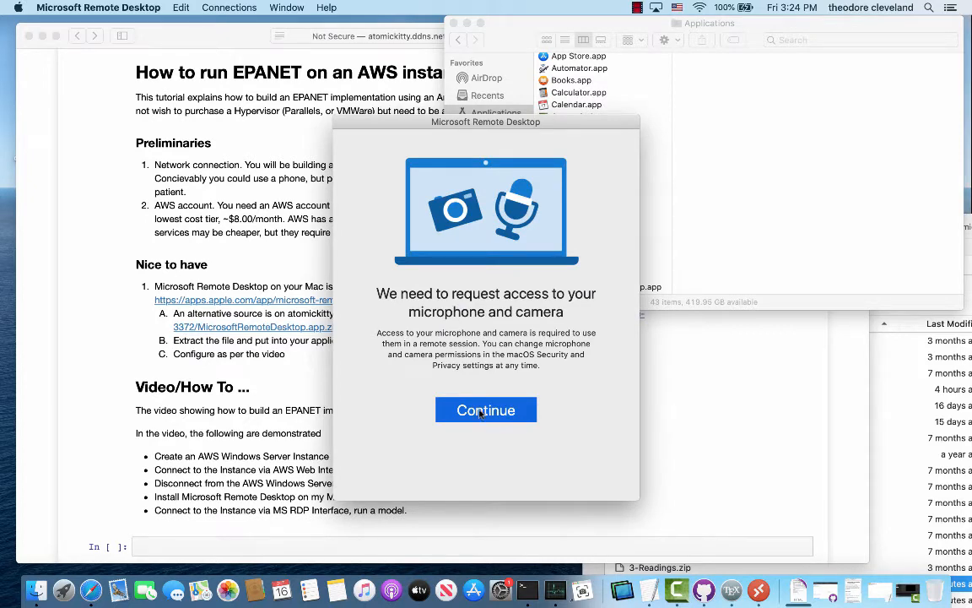
pyautogui.click(480, 413)
pyautogui.click(593, 219)
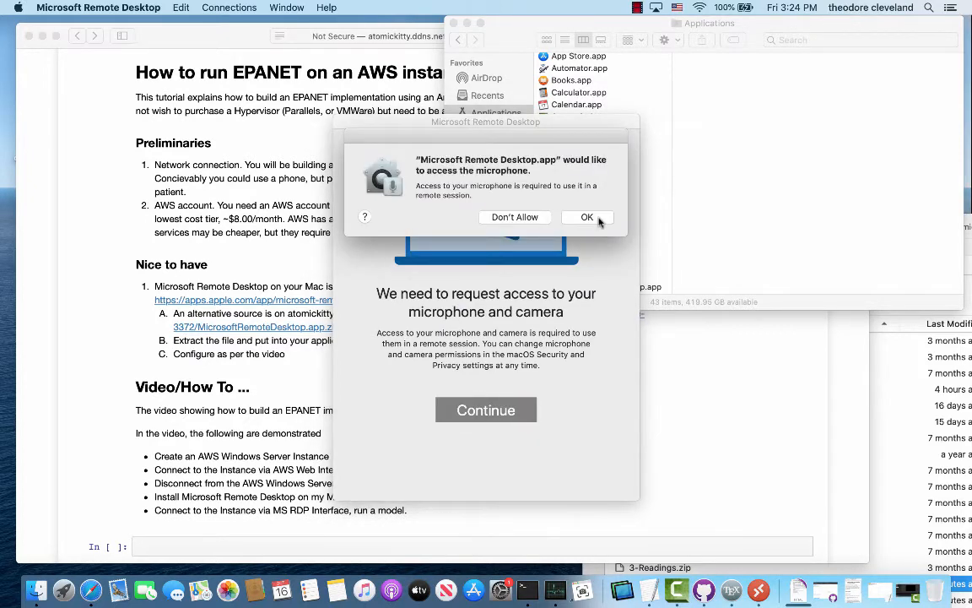
pyautogui.click(588, 218)
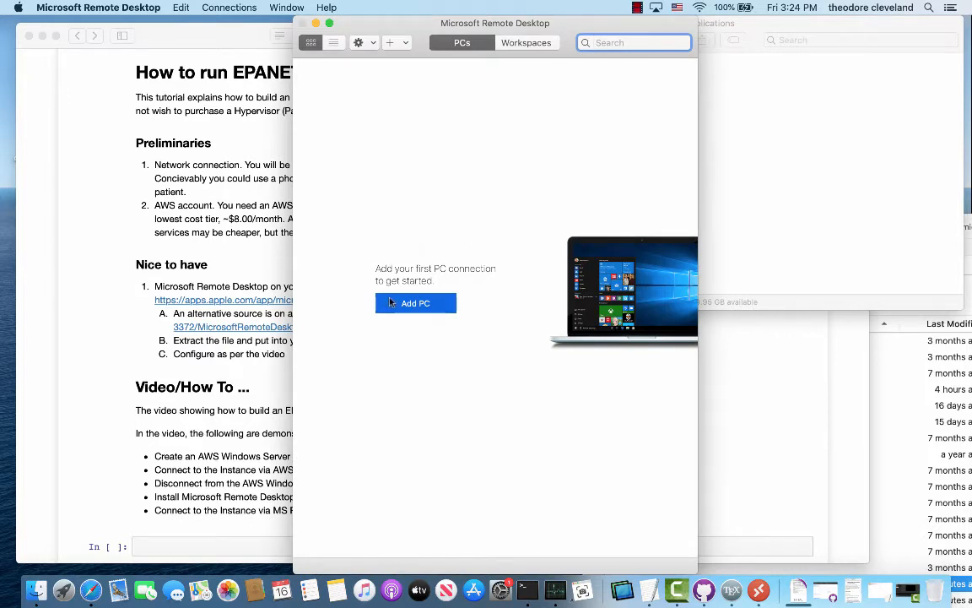
# Start a new PC entry, then copy the server IP 34.201.251.173 from the Untitled.txt notes.
pyautogui.click(390, 303)
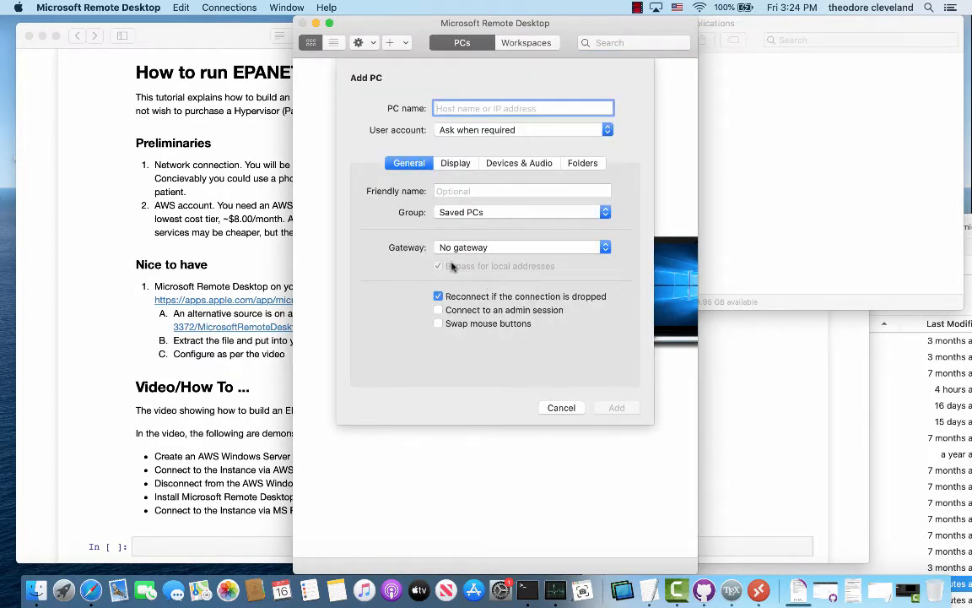
pyautogui.moveTo(208, 33); pyautogui.dragTo(260, 80)
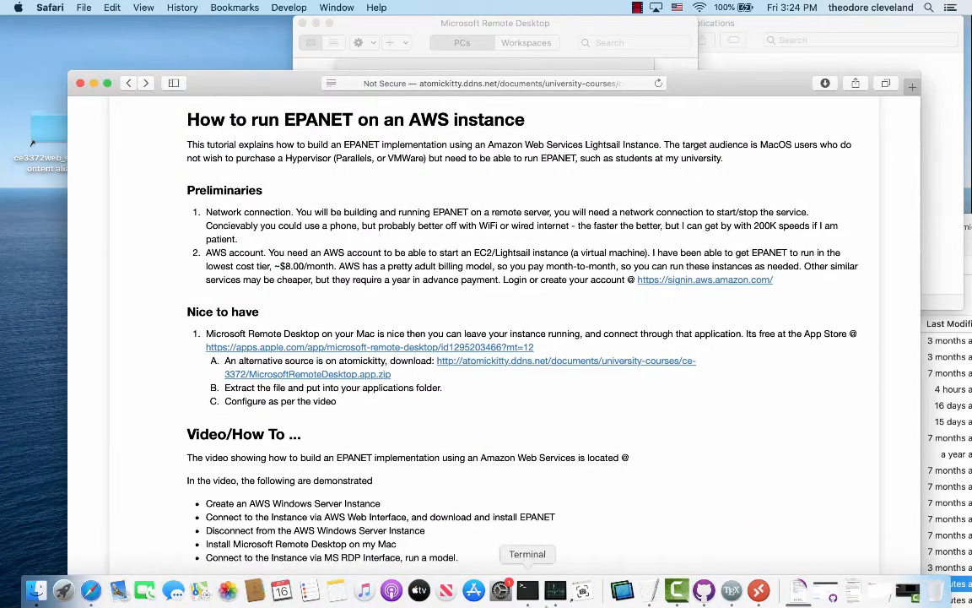
pyautogui.click(851, 595)
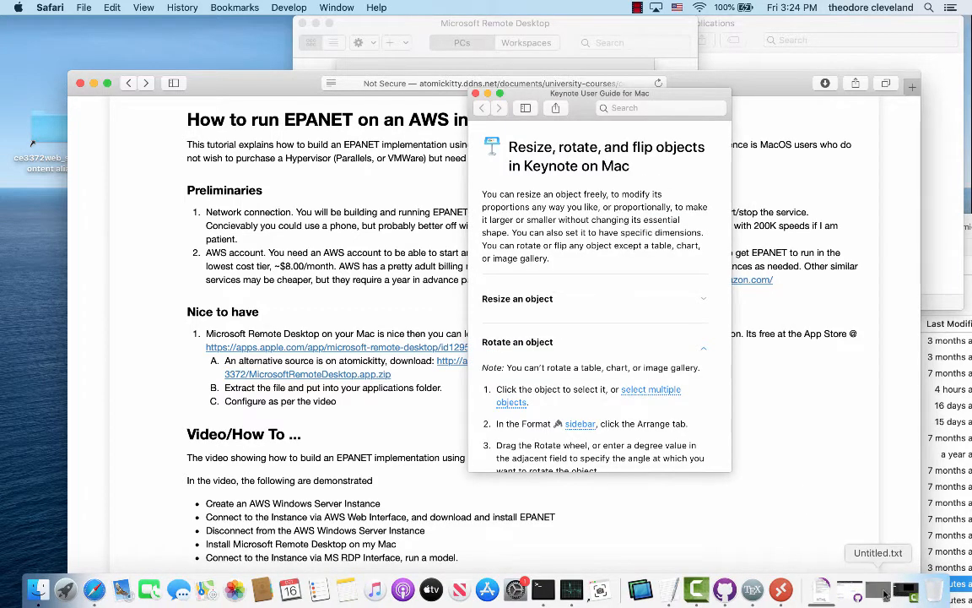
pyautogui.click(876, 593)
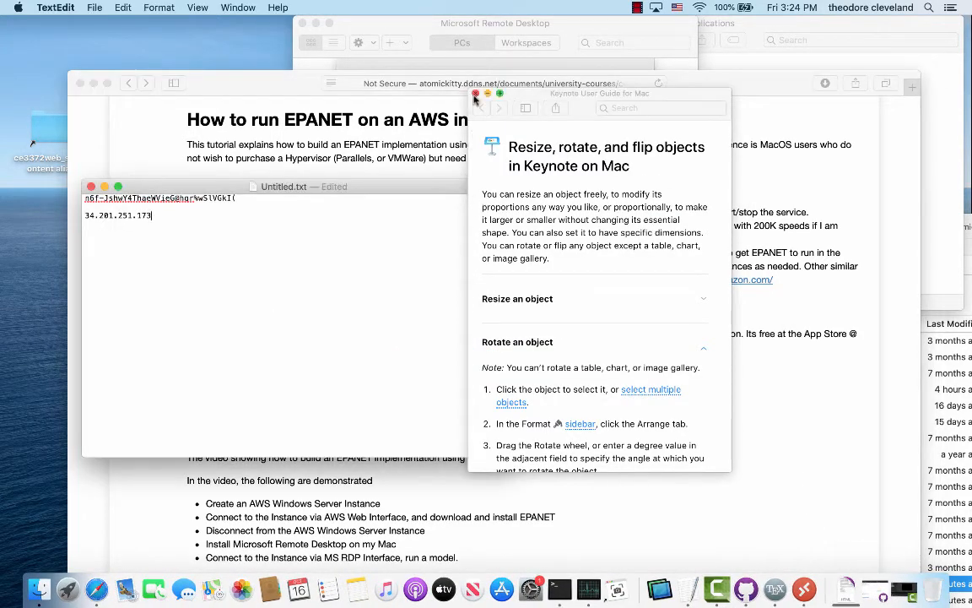
pyautogui.click(475, 94)
pyautogui.moveTo(157, 213); pyautogui.dragTo(76, 212)
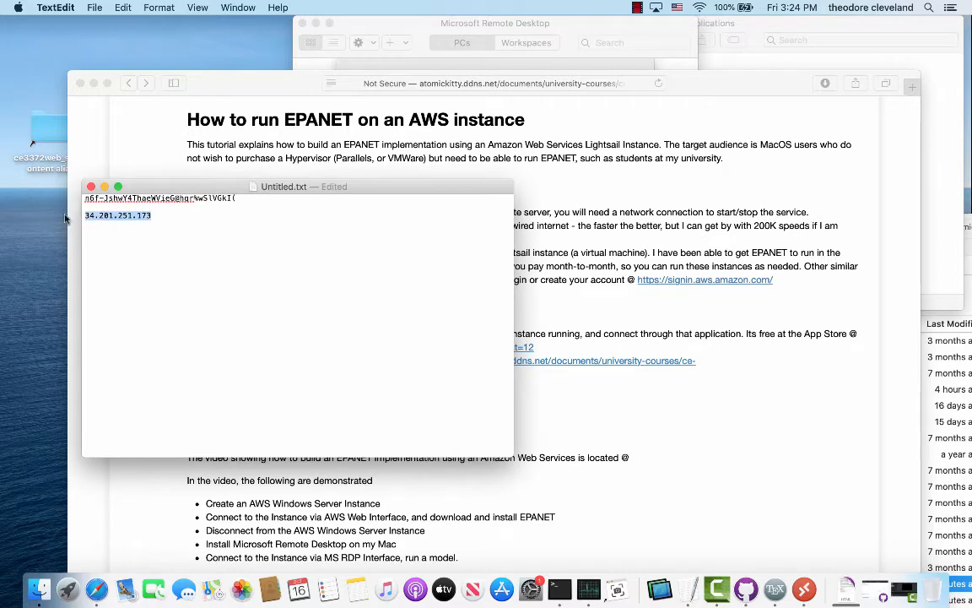
pyautogui.press('super+c')
pyautogui.click(503, 27)
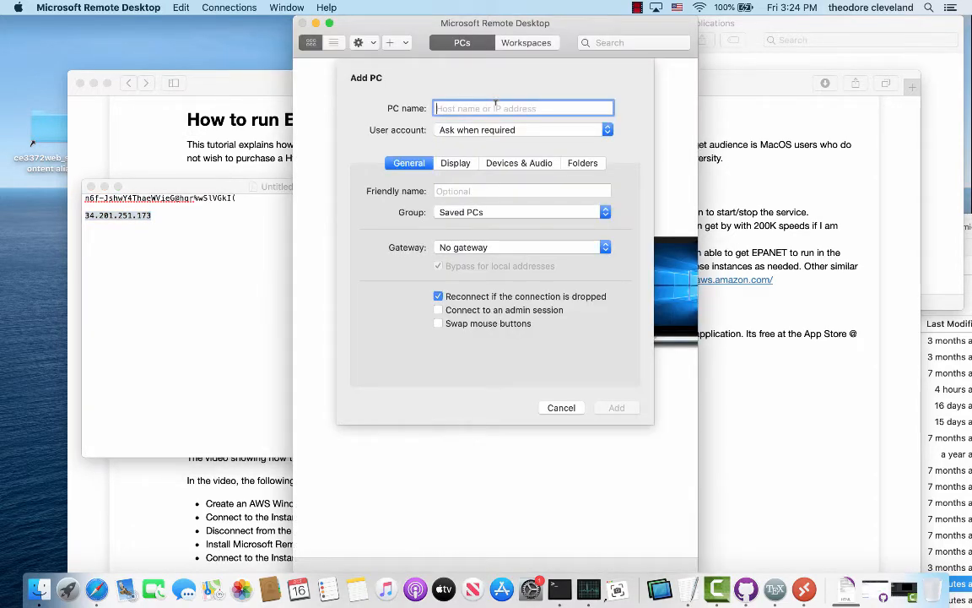
# Add a PC with name 34.201.251.173 and friendly name 'AWS windoze'.
pyautogui.press('super+v')
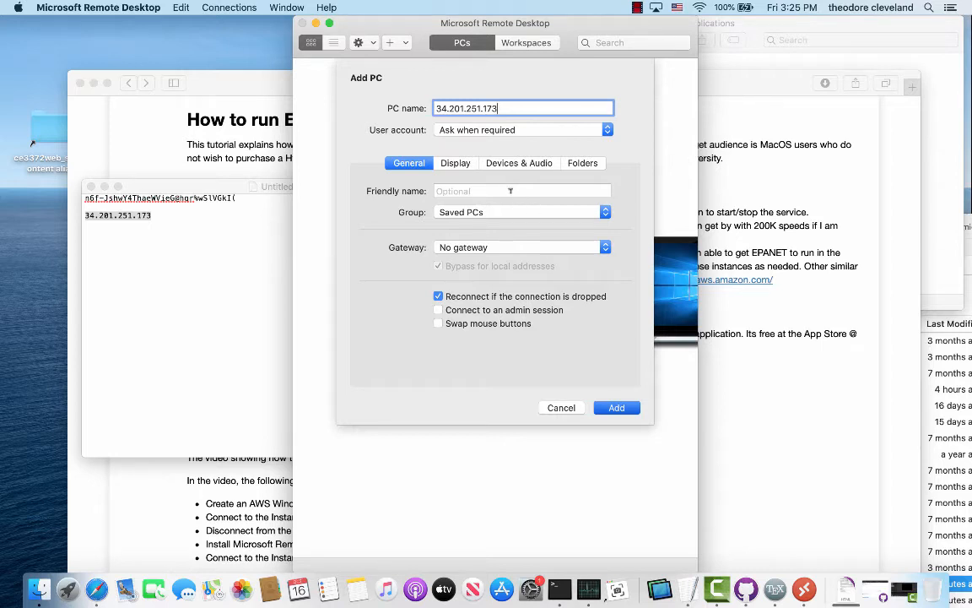
pyautogui.click(511, 190)
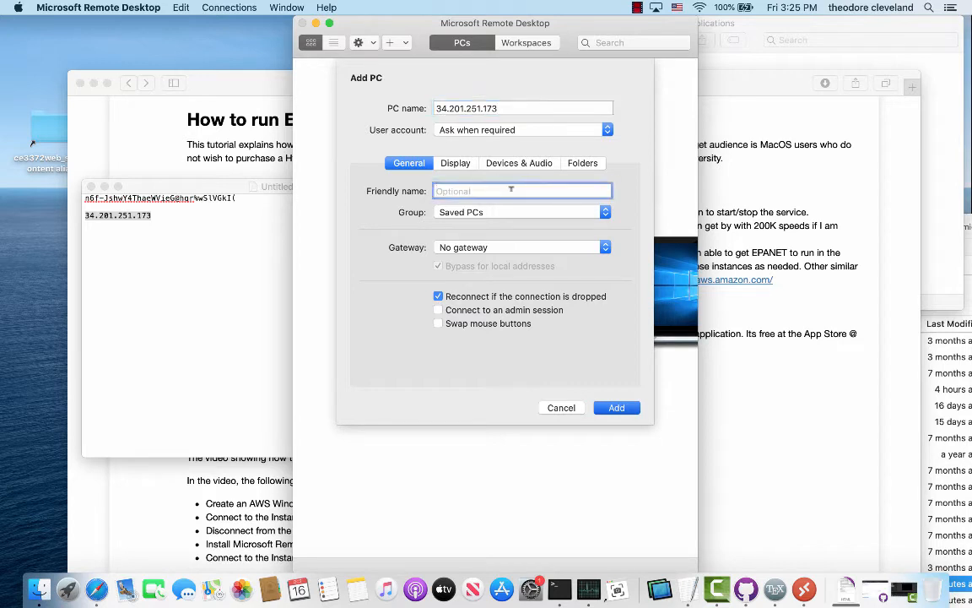
pyautogui.write('AWS windoze')
pyautogui.click(615, 407)
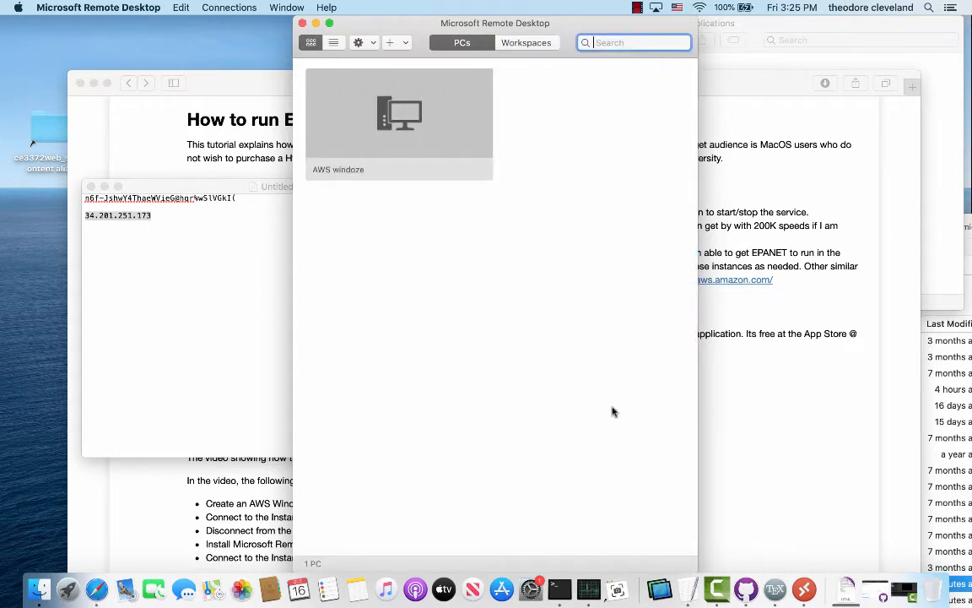
# Connect to AWS windoze as Administrator, using the password copied from the notes.
pyautogui.doubleClick(399, 118)
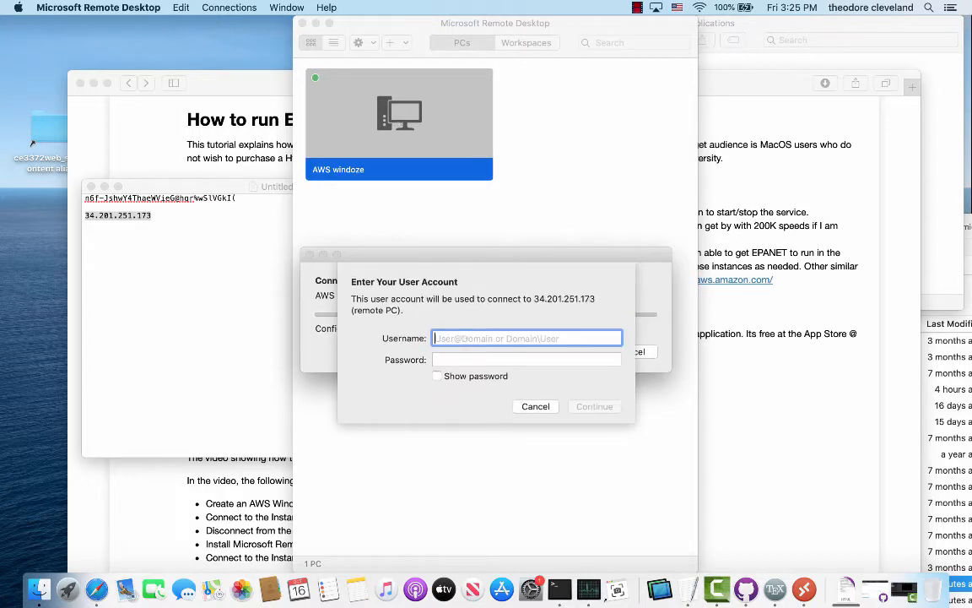
pyautogui.write('Admin')
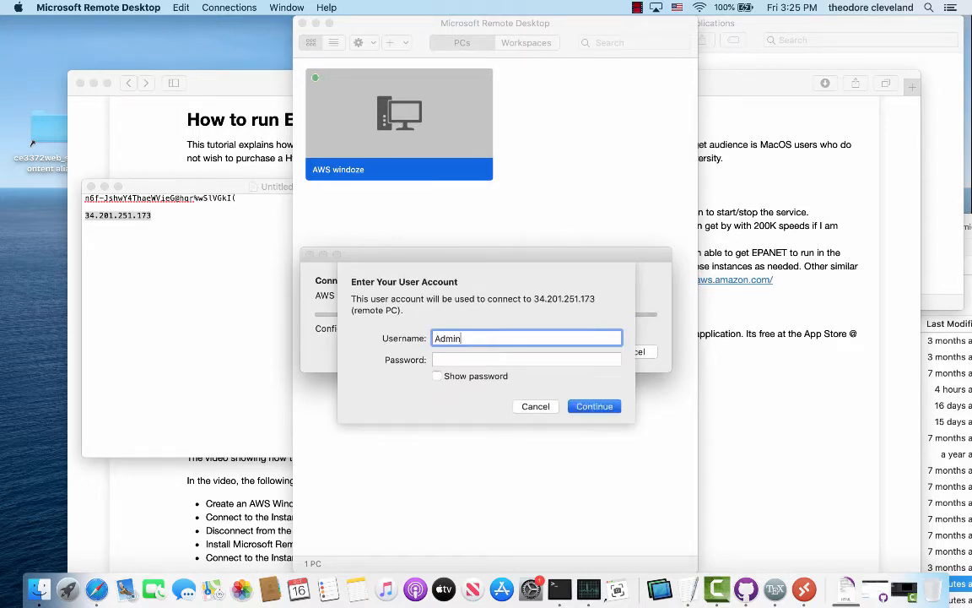
pyautogui.write('istrator')
pyautogui.click(221, 185)
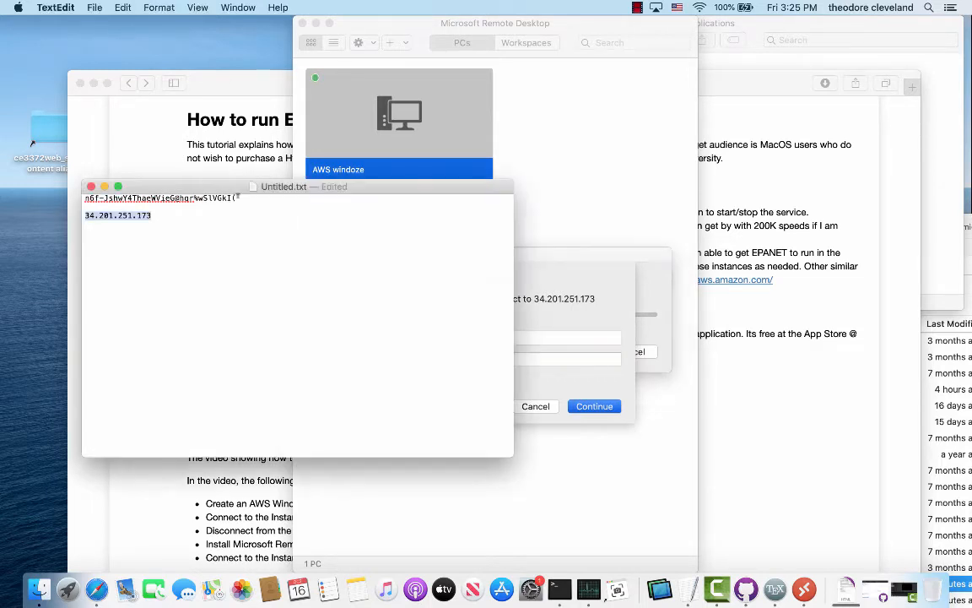
pyautogui.moveTo(237, 190); pyautogui.dragTo(51, 195)
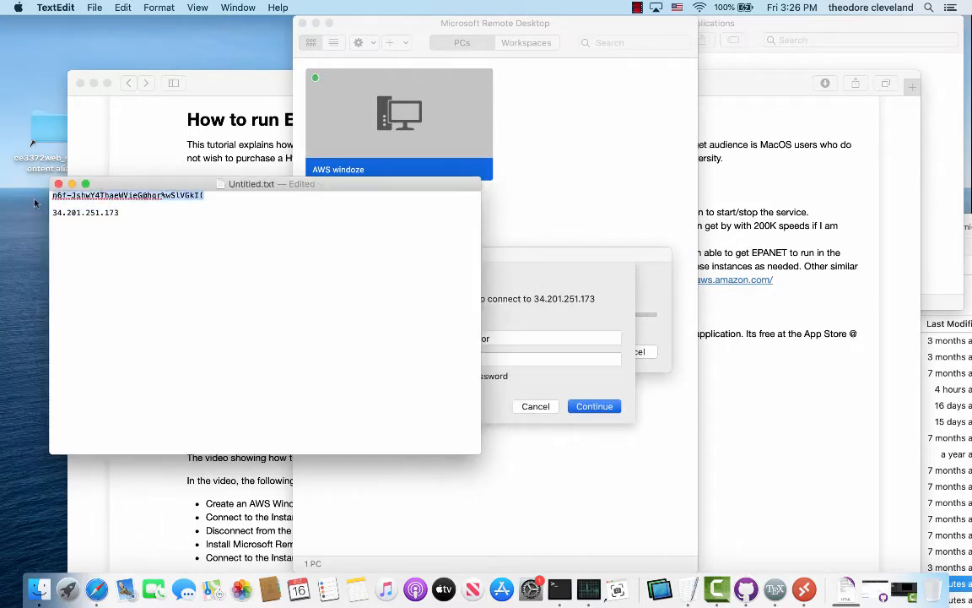
pyautogui.click(553, 391)
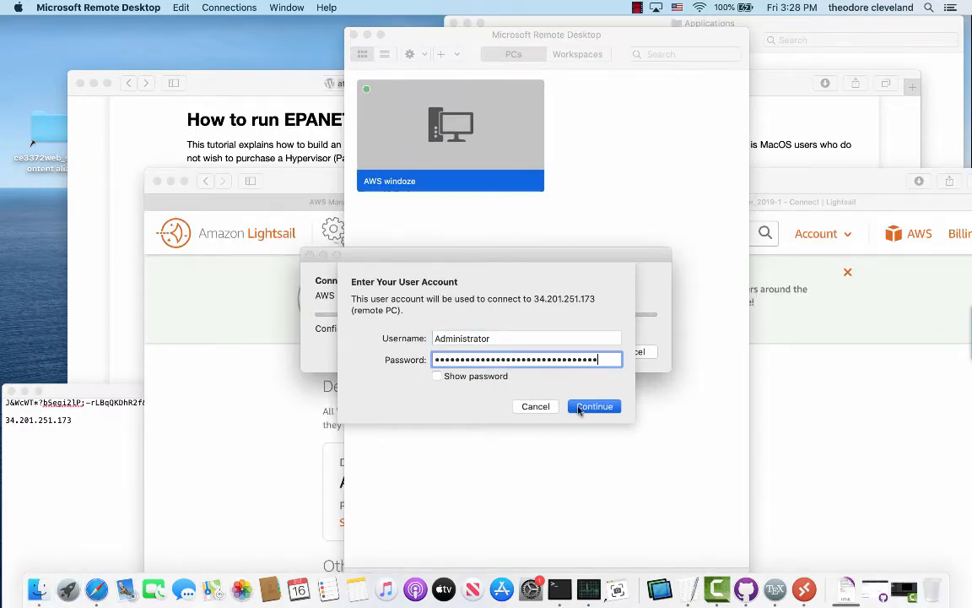
pyautogui.click(593, 406)
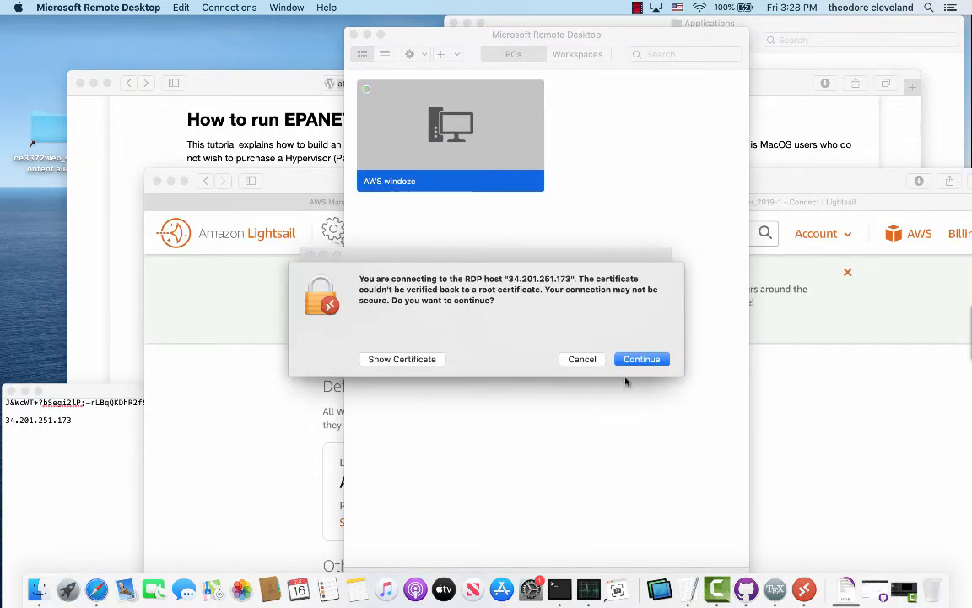
# Accept the unverified certificate for 34.201.251.173 and let the remote desktop load.
pyautogui.click(633, 360)
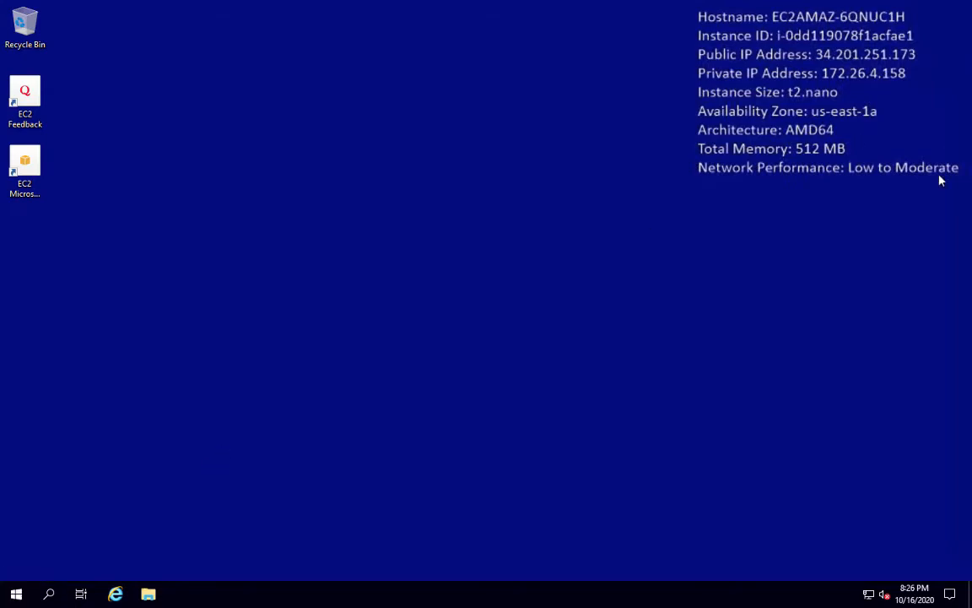
# Launch EPANET 2.2 from the Start menu's Recently added list.
pyautogui.click(16, 595)
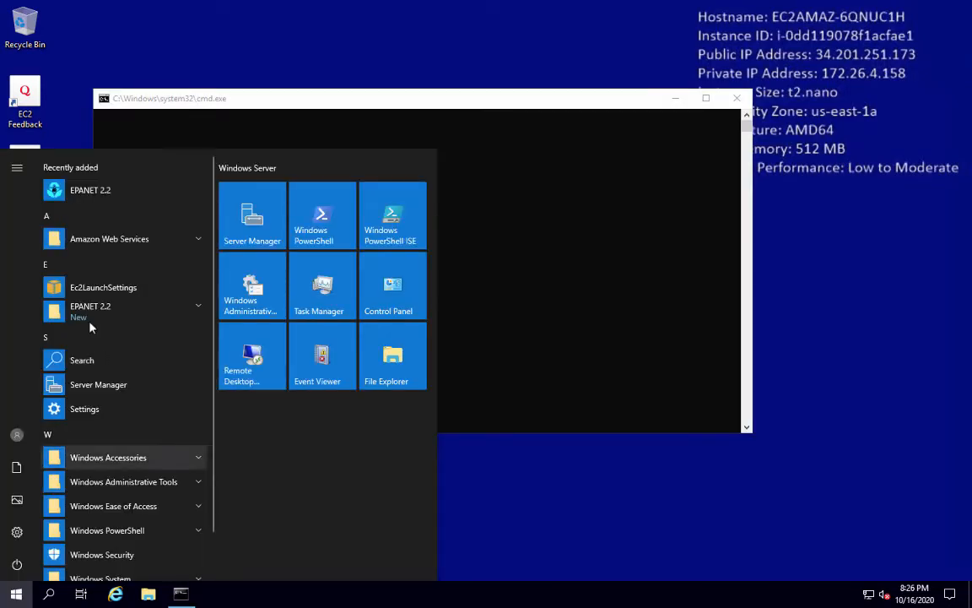
pyautogui.click(86, 200)
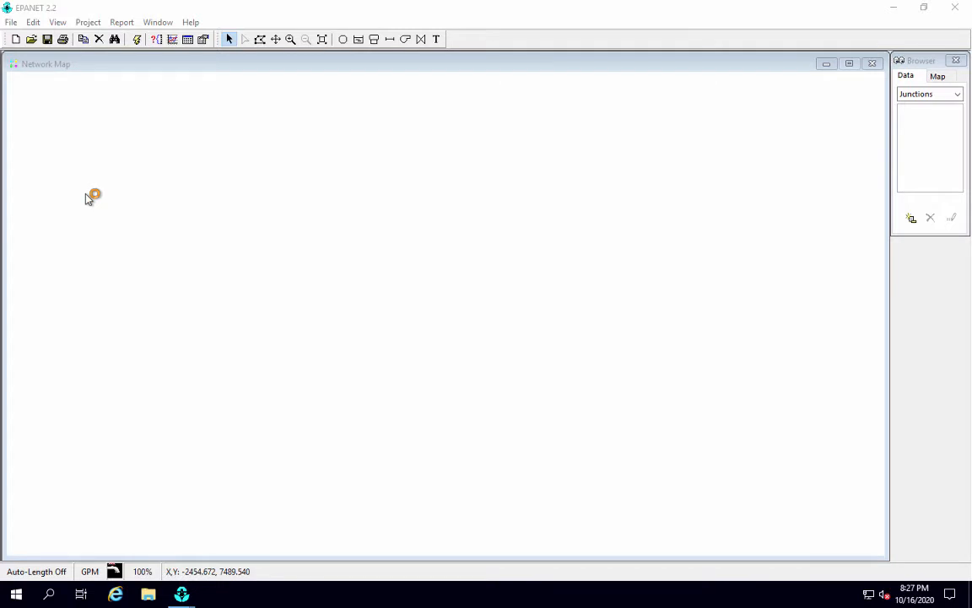
# Reopen the recent net1.net model and run its simulation.
pyautogui.click(11, 23)
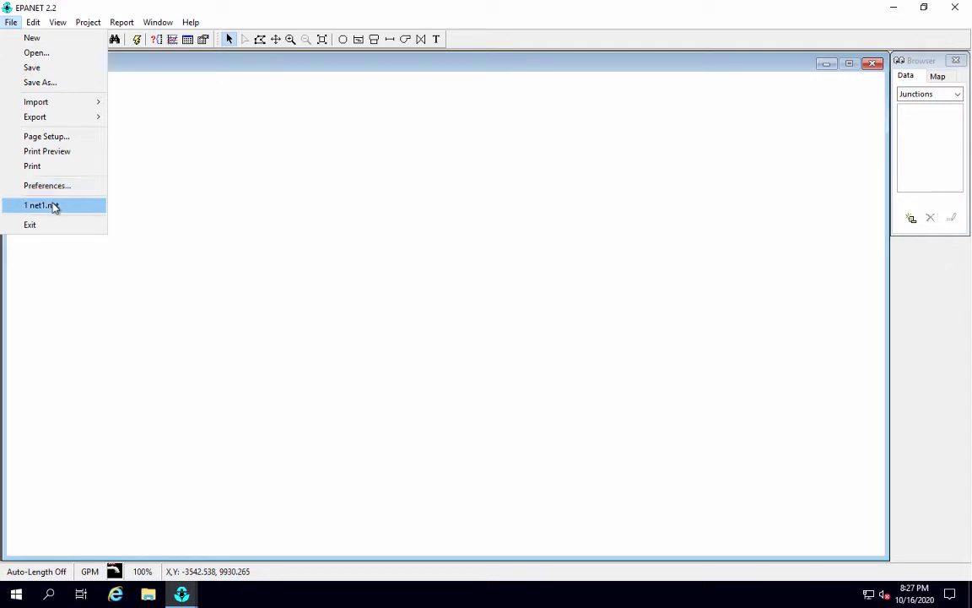
pyautogui.click(54, 207)
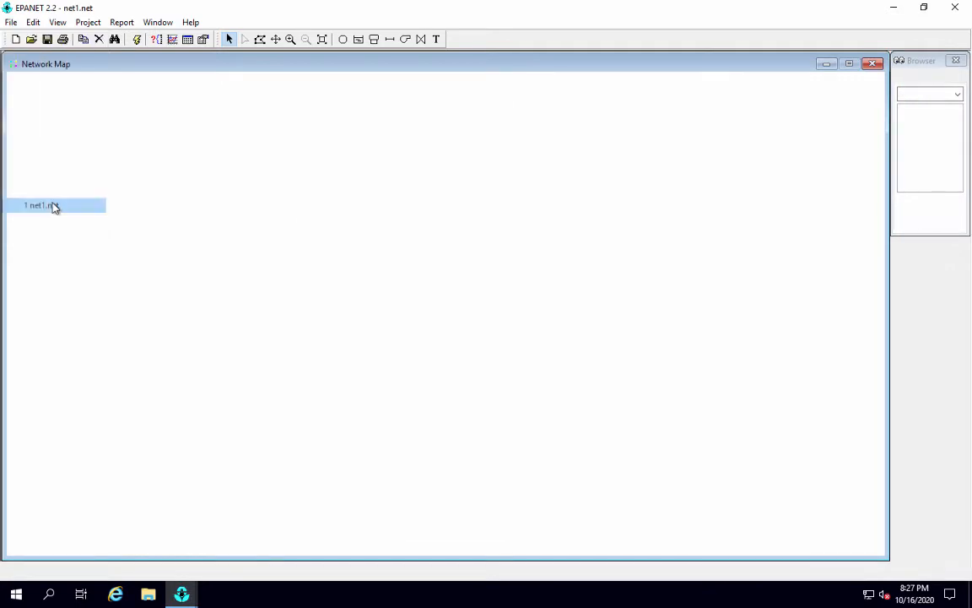
pyautogui.click(137, 40)
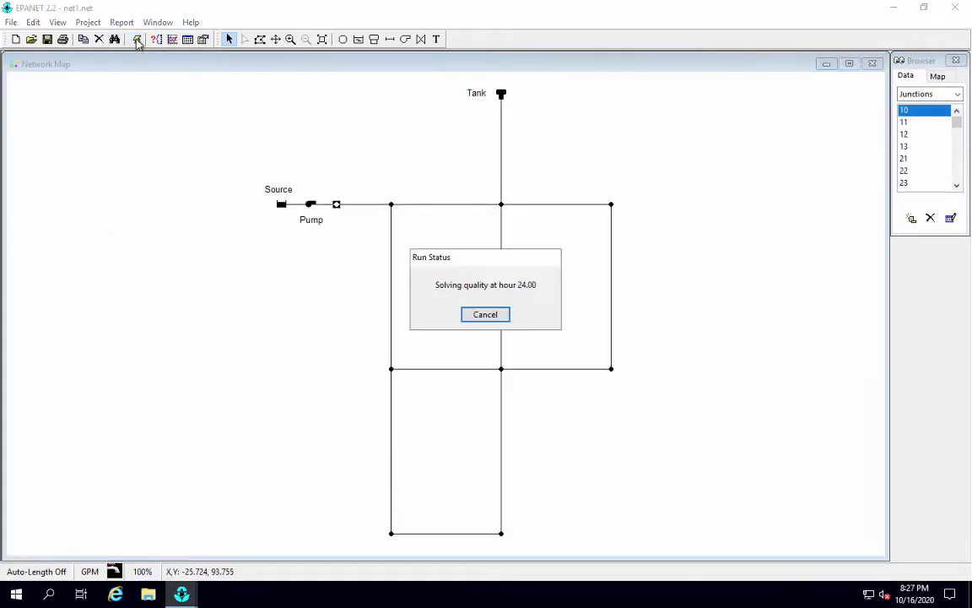
pyautogui.click(483, 315)
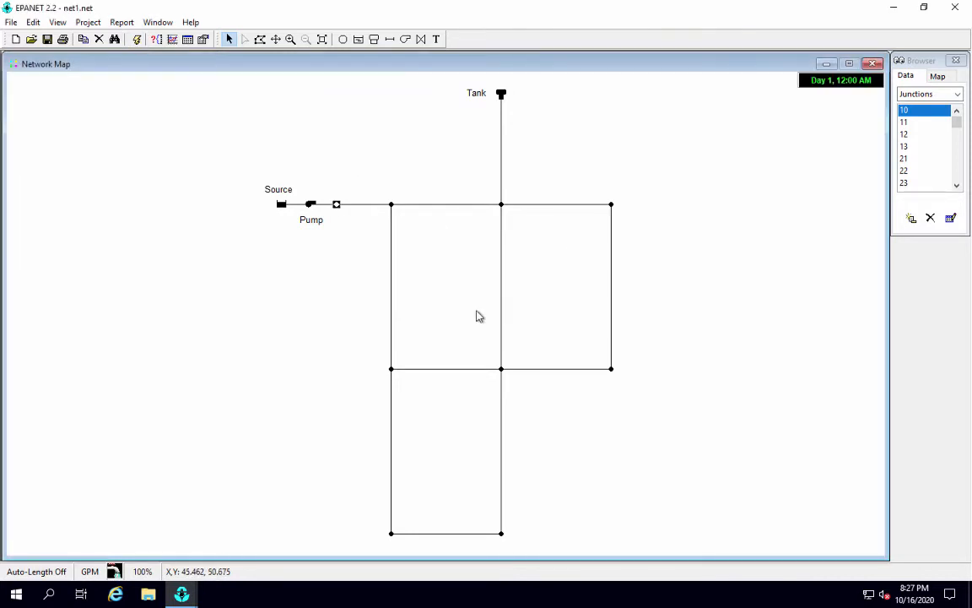
# Inspect Junction 12's properties in the Property Editor, then close it.
pyautogui.doubleClick(501, 205)
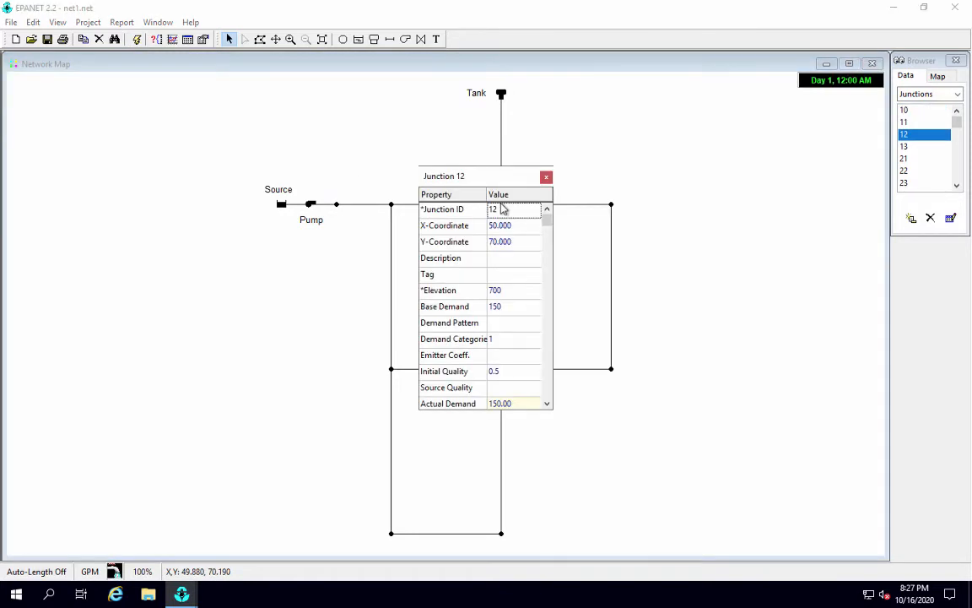
pyautogui.click(547, 297)
pyautogui.scroll(3, 547, 297)
pyautogui.click(547, 177)
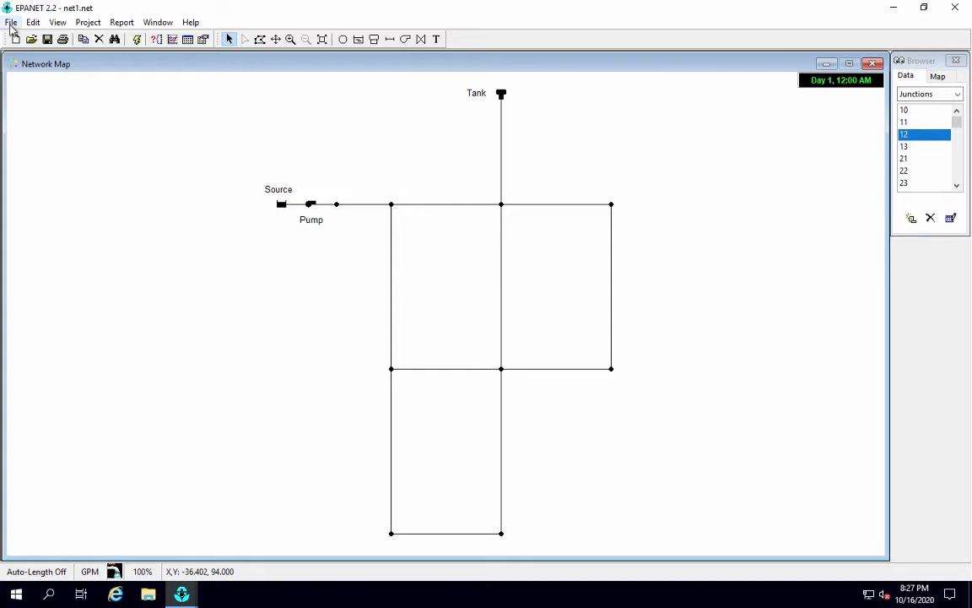
# Close the net1 project and exit EPANET completely.
pyautogui.click(11, 23)
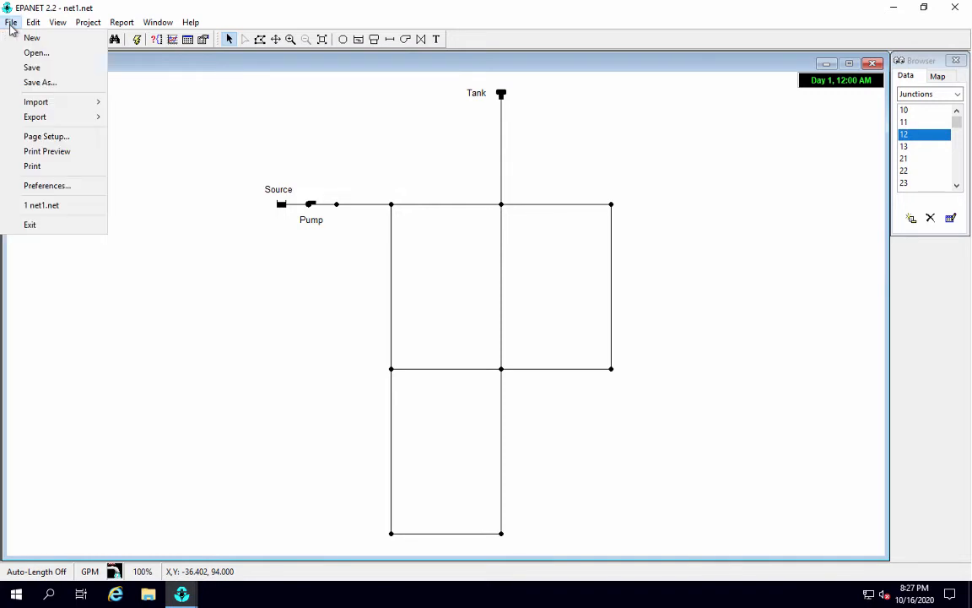
pyautogui.click(33, 225)
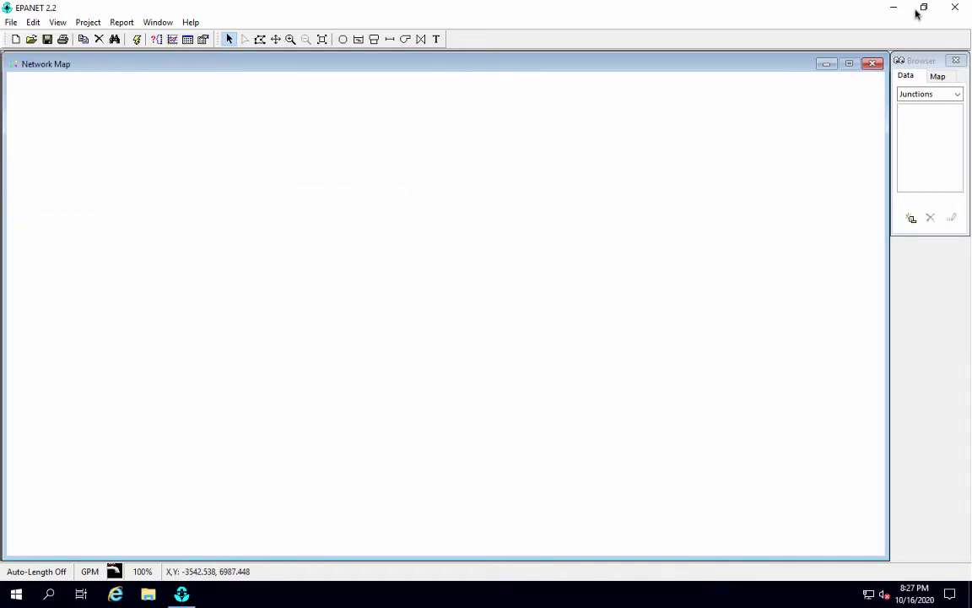
pyautogui.moveTo(950, 11)
pyautogui.click(956, 10)
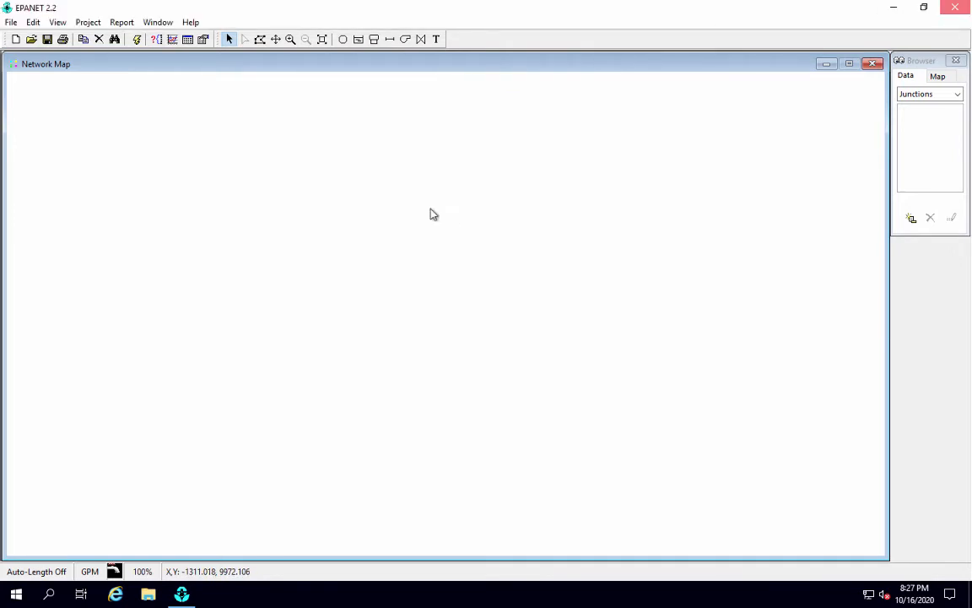
# Sign out of the remote Windows Server session from the Start menu's account options.
pyautogui.click(14, 595)
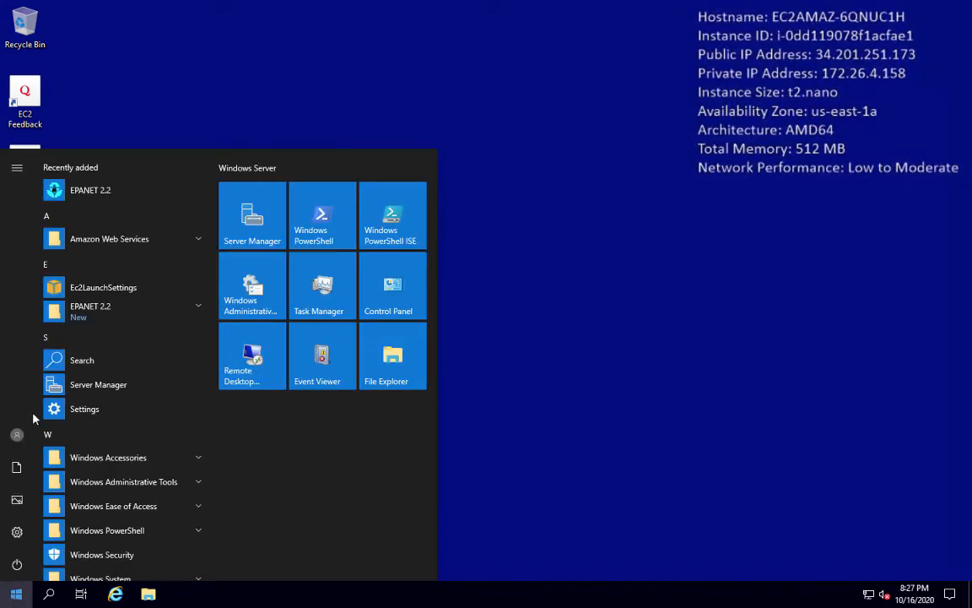
pyautogui.click(16, 434)
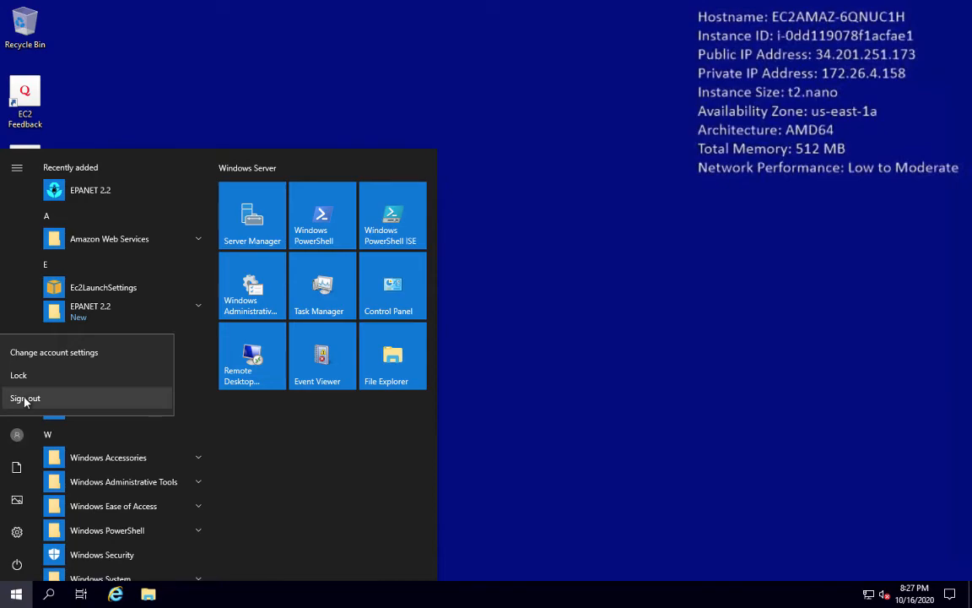
pyautogui.click(24, 400)
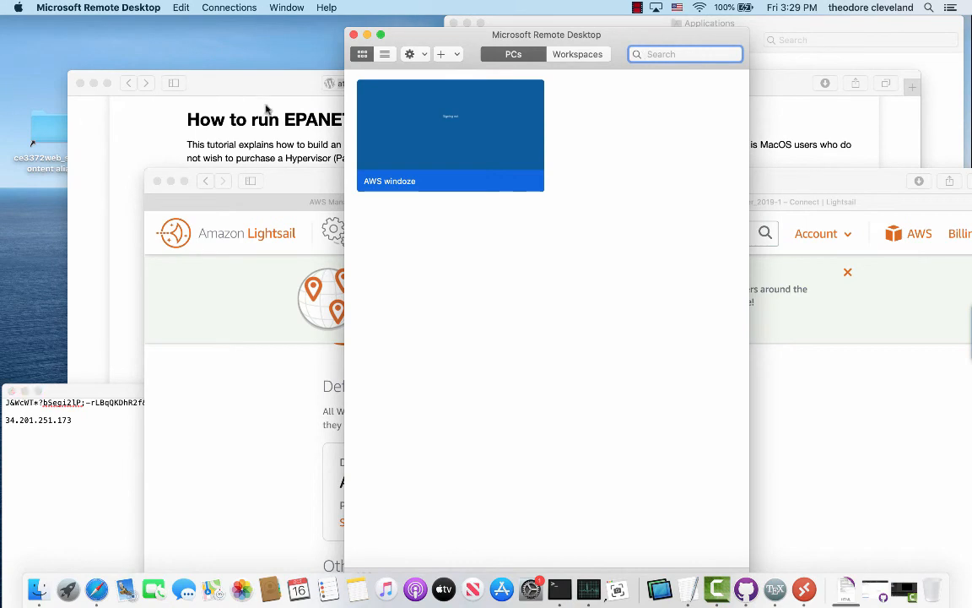
# Close the Remote Desktop window and the Lightsail console window.
pyautogui.click(399, 53)
pyautogui.moveTo(404, 40); pyautogui.dragTo(503, 59)
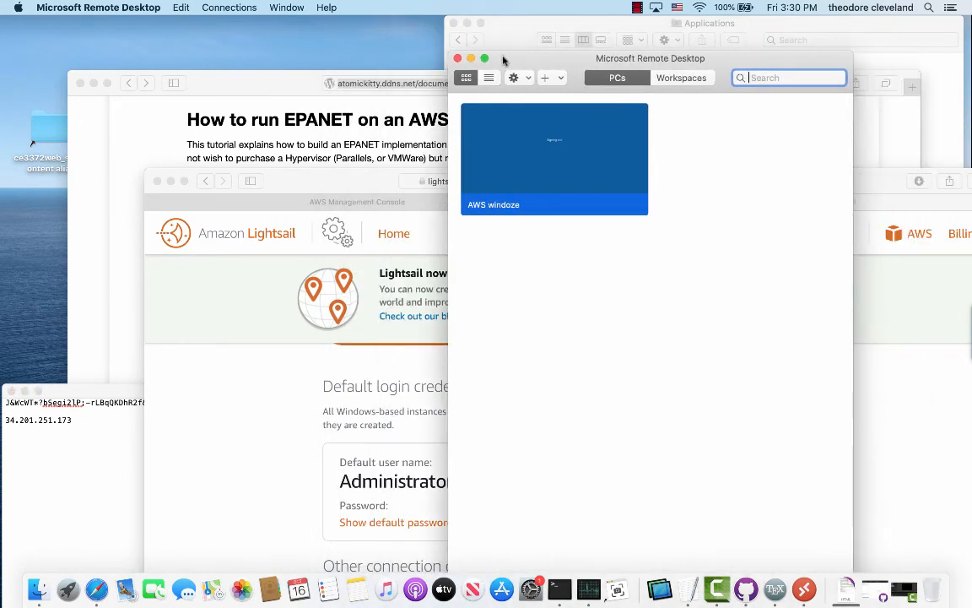
pyautogui.press('super+w')
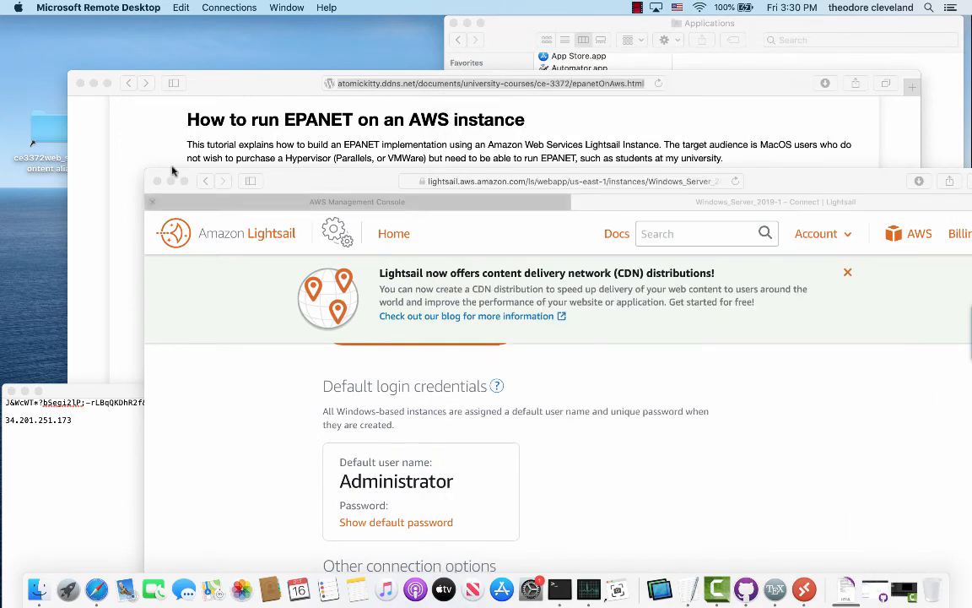
pyautogui.click(157, 181)
# Move the credentials note to the top-left, select its server IP and password lines, then close it to trigger the save prompt.
pyautogui.click(166, 399)
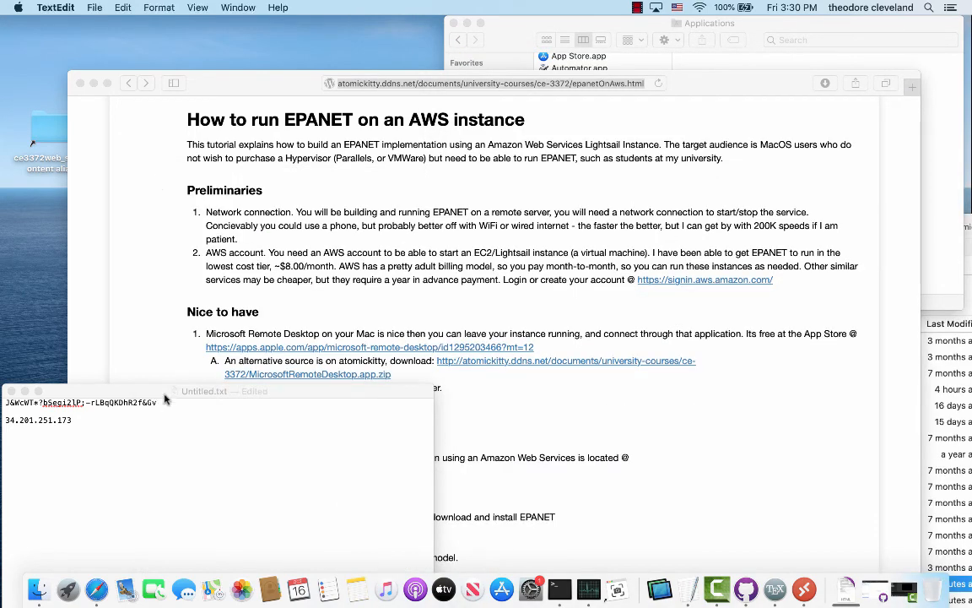
pyautogui.moveTo(165, 399); pyautogui.dragTo(188, 57)
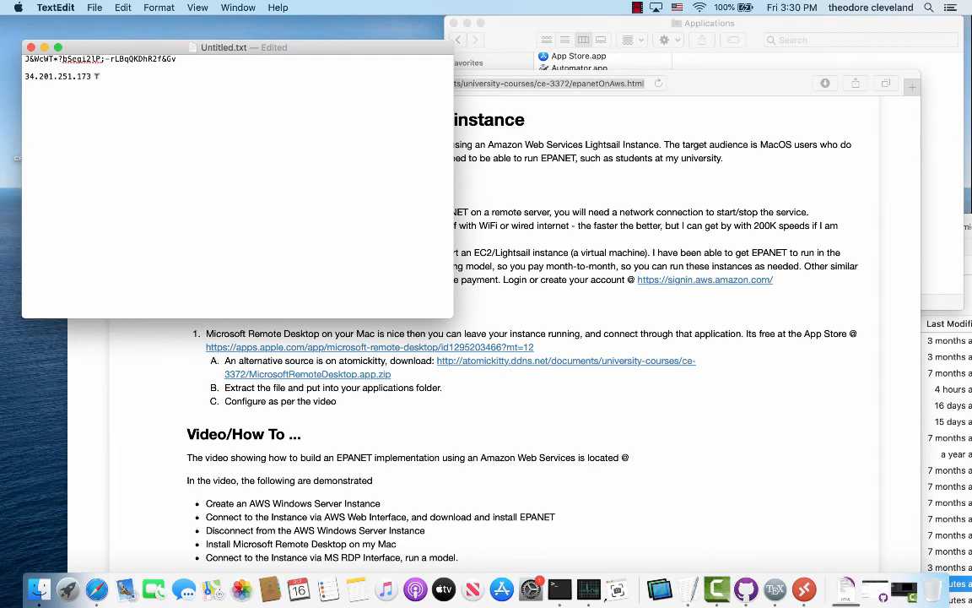
pyautogui.moveTo(97, 76); pyautogui.dragTo(23, 76)
pyautogui.moveTo(188, 58); pyautogui.dragTo(61, 55)
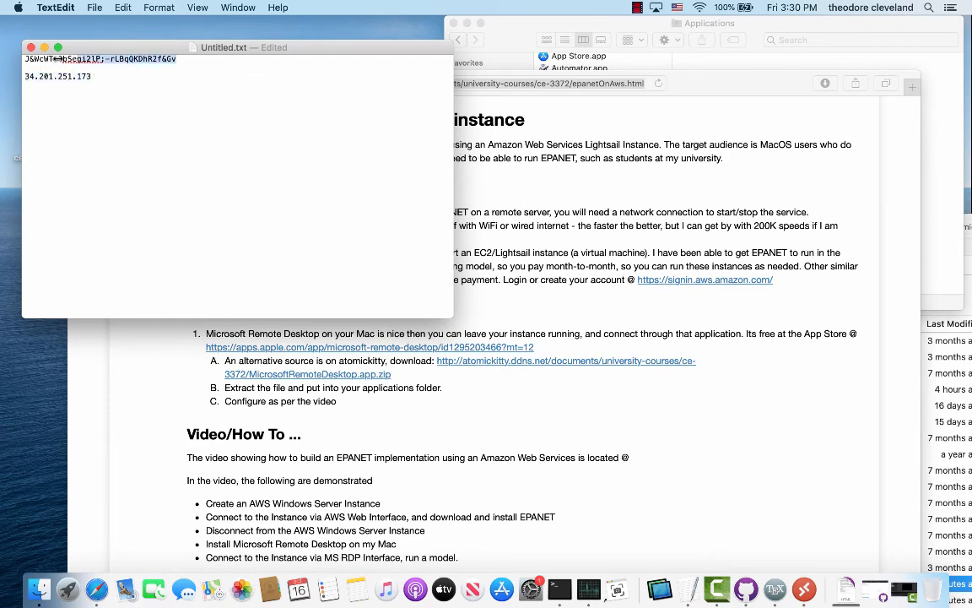
pyautogui.press('super+w')
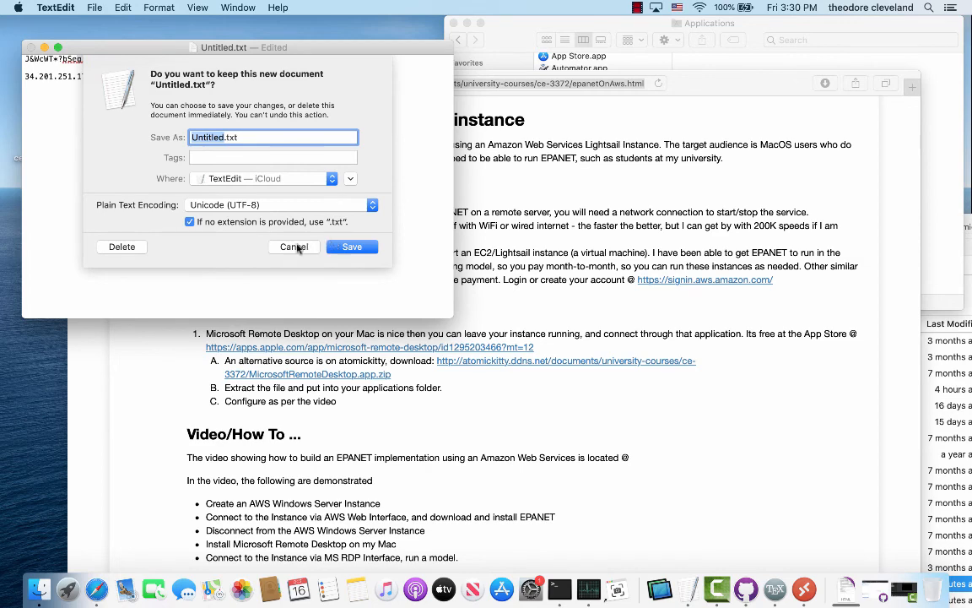
# Save the credentials note as AWS-Windoze-Credentials.txt, fixing a misspelled letter in the name.
pyautogui.click(344, 250)
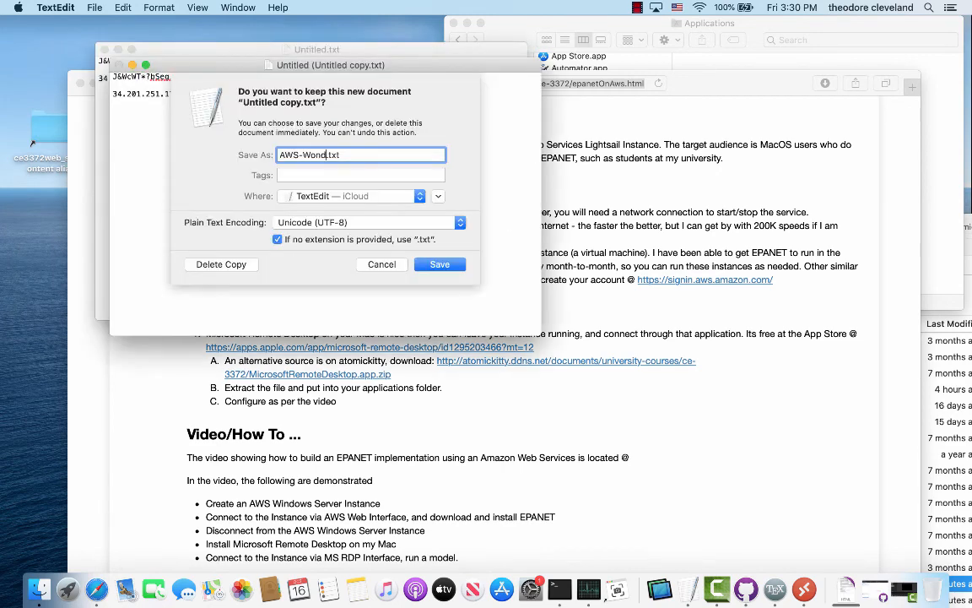
pyautogui.write('ose-Credentials')
pyautogui.click(311, 155)
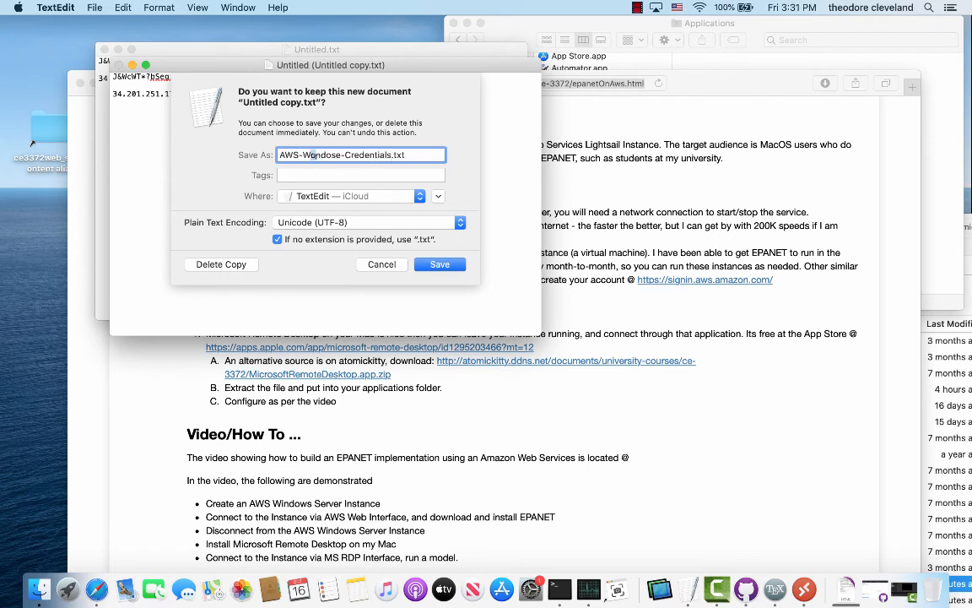
pyautogui.press('Delete')
pyautogui.write('i')
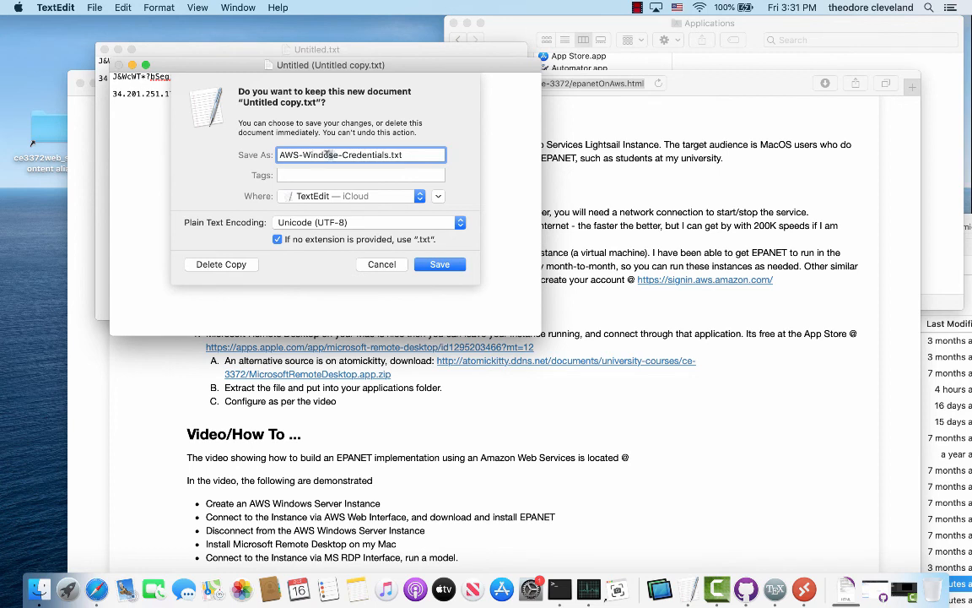
pyautogui.click(441, 264)
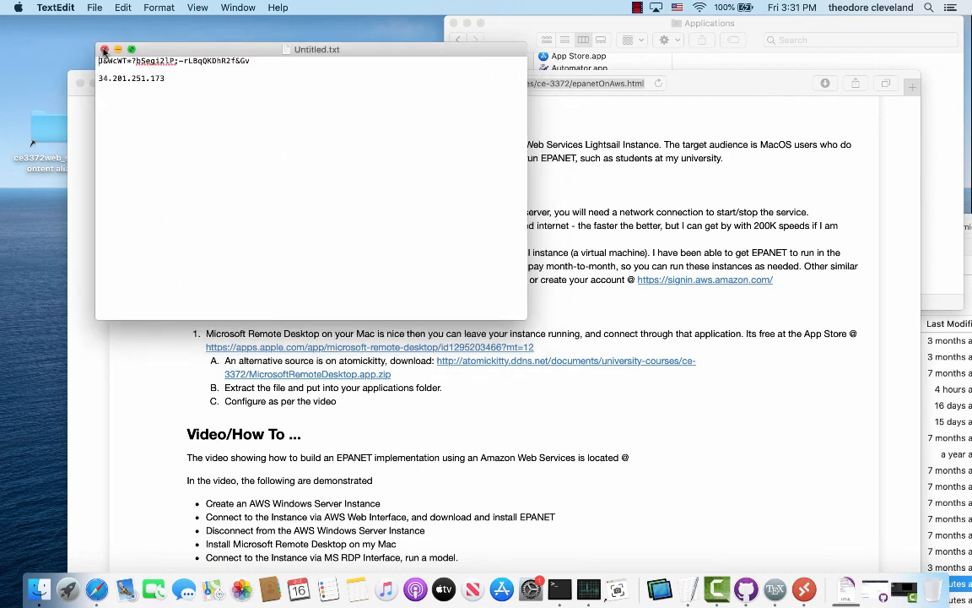
# Close the credentials note window and move the Messages window out of the way.
pyautogui.click(104, 50)
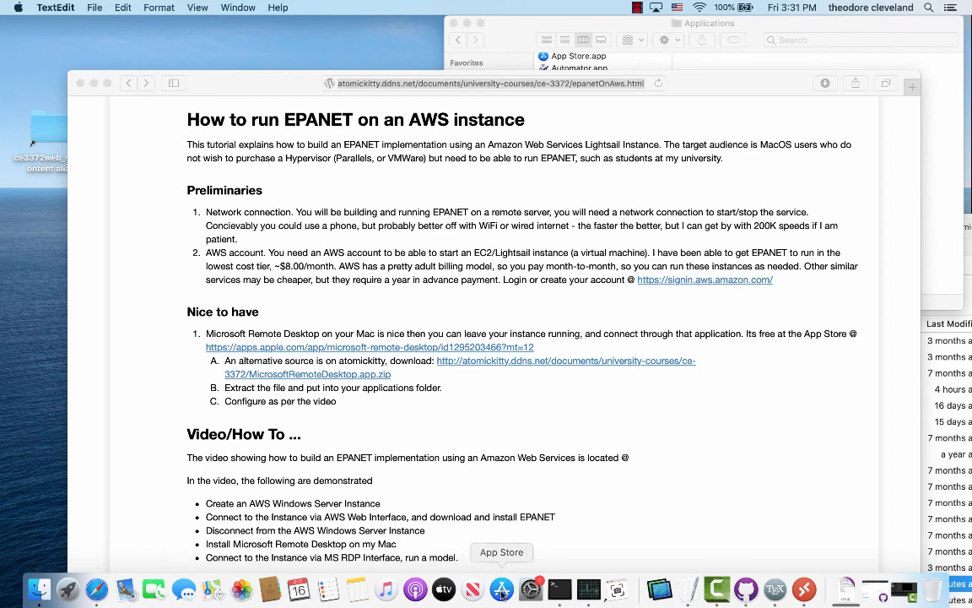
pyautogui.click(185, 589)
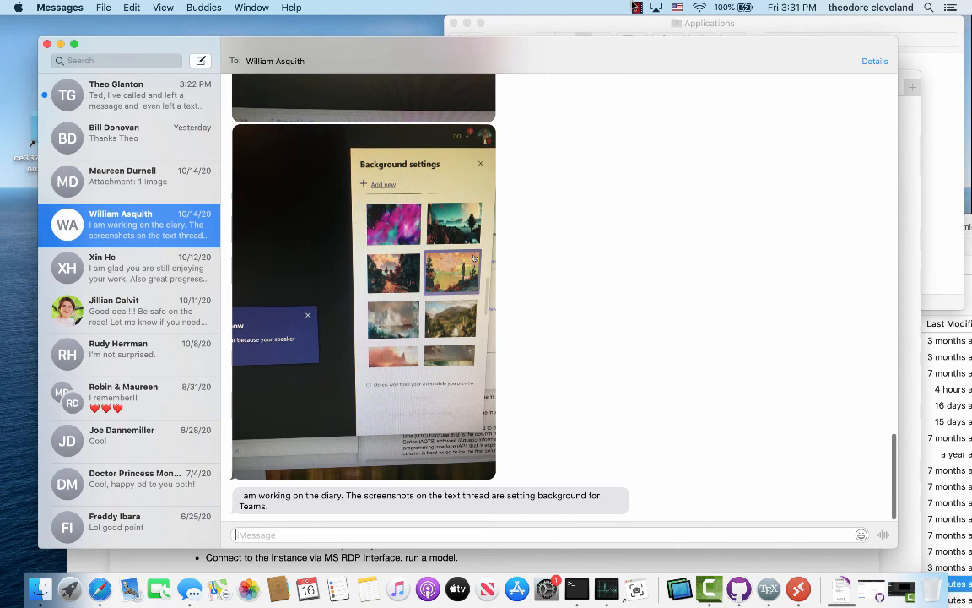
pyautogui.click(637, 7)
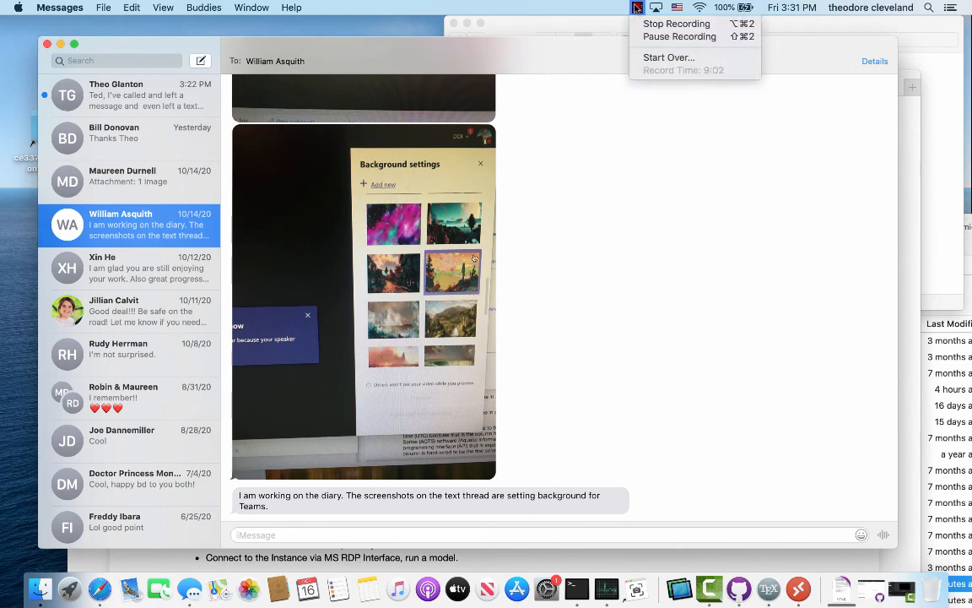
pyautogui.moveTo(592, 50); pyautogui.dragTo(731, 503)
# Bring the 'How to run EPANET on an AWS instance' Safari page back to the front.
pyautogui.click(711, 372)
pyautogui.scroll(1, 549, 446)
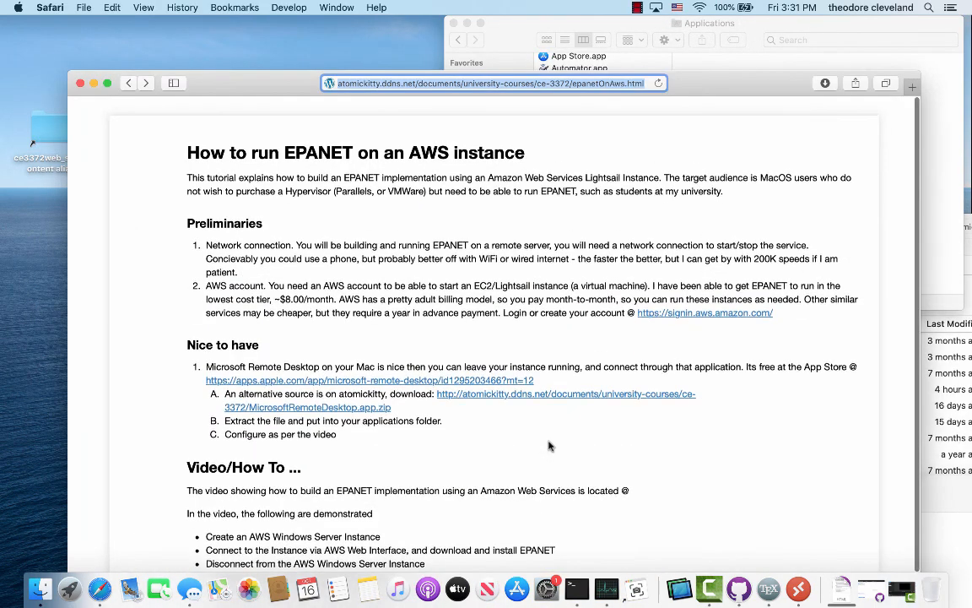
pyautogui.scroll(-1, 549, 445)
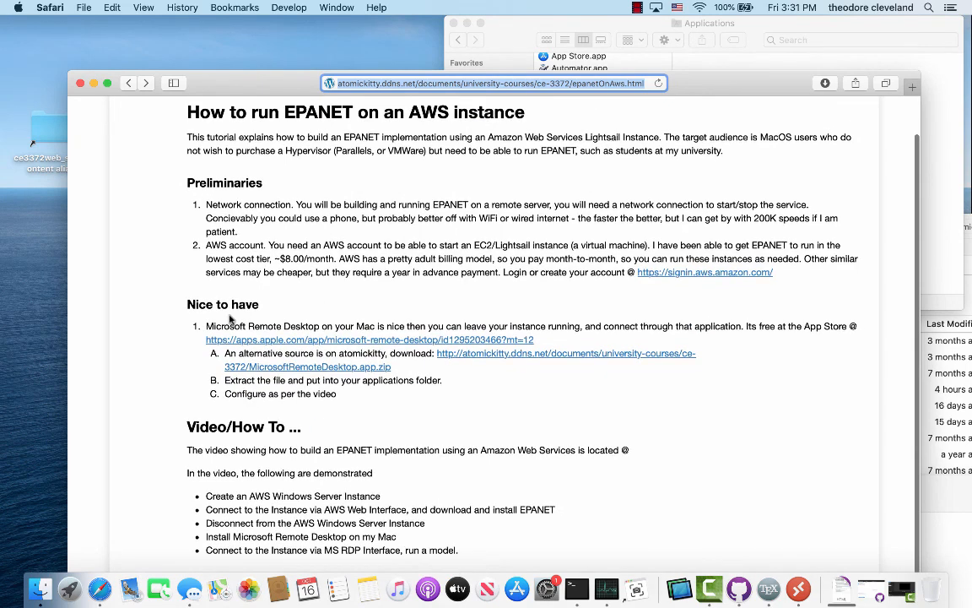